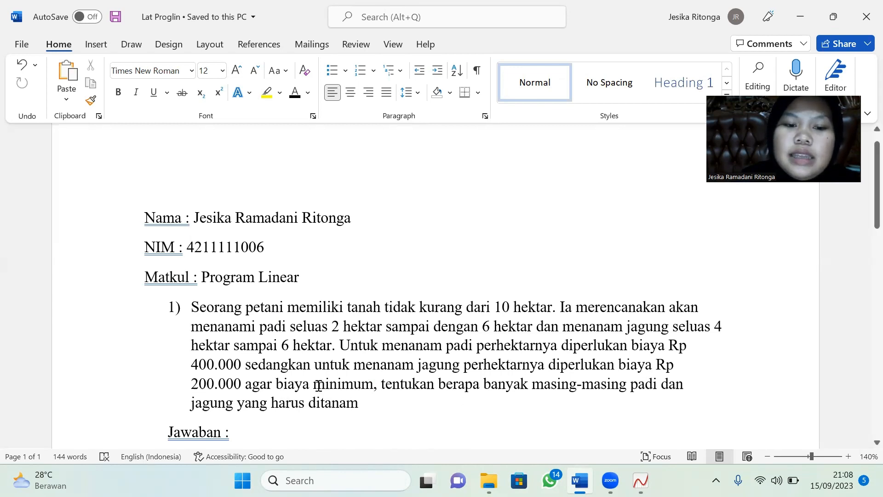
# Step: Highlight the word "minimum" in the problem text in yellow
pyautogui.moveTo(315, 386); pyautogui.dragTo(375, 385)
pyautogui.click(266, 92)
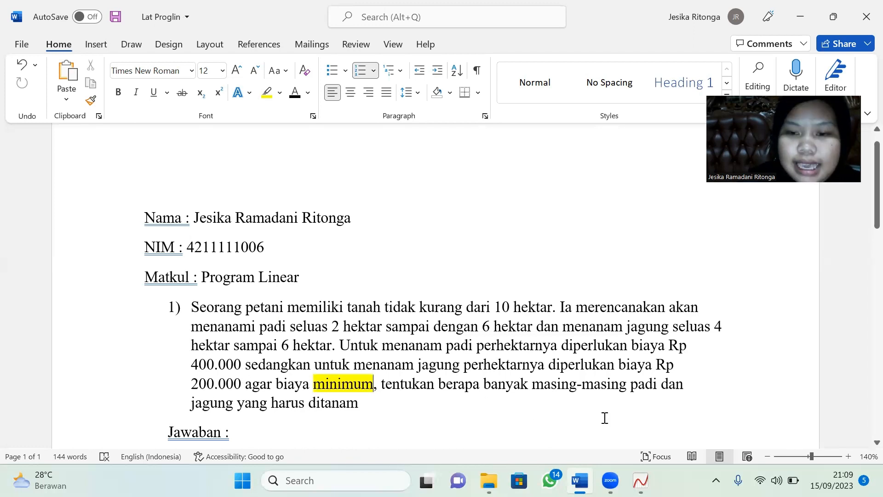
# Step: Try to rewrite the x ≥ 2 constraint under Pembatas as 6 ≥ x ≥ 2
pyautogui.scroll(-2, 864, 442)
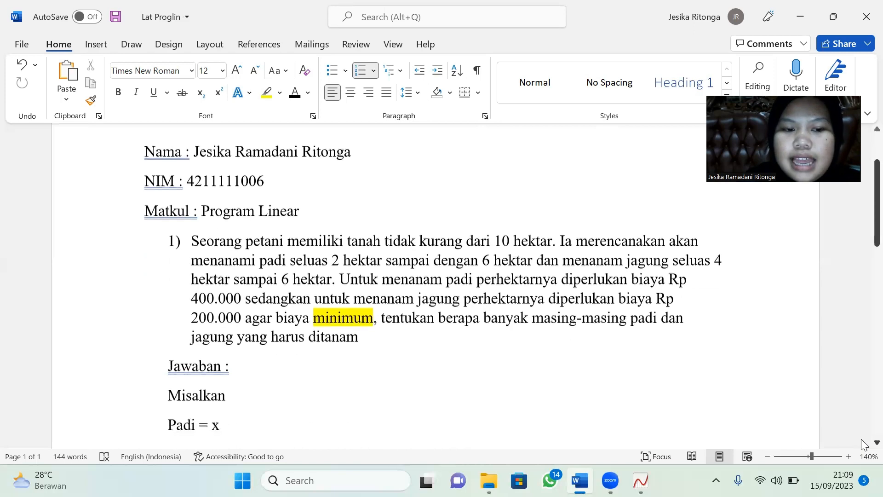
pyautogui.scroll(-2, 864, 443)
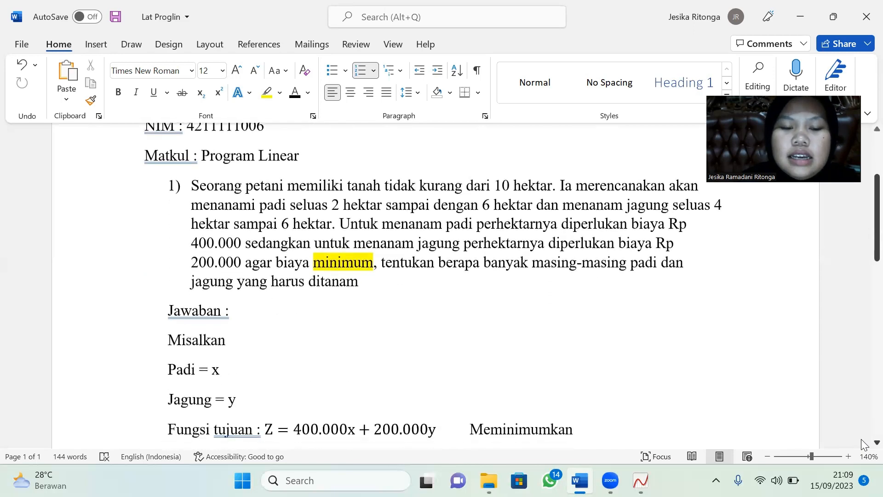
pyautogui.scroll(-2, 864, 442)
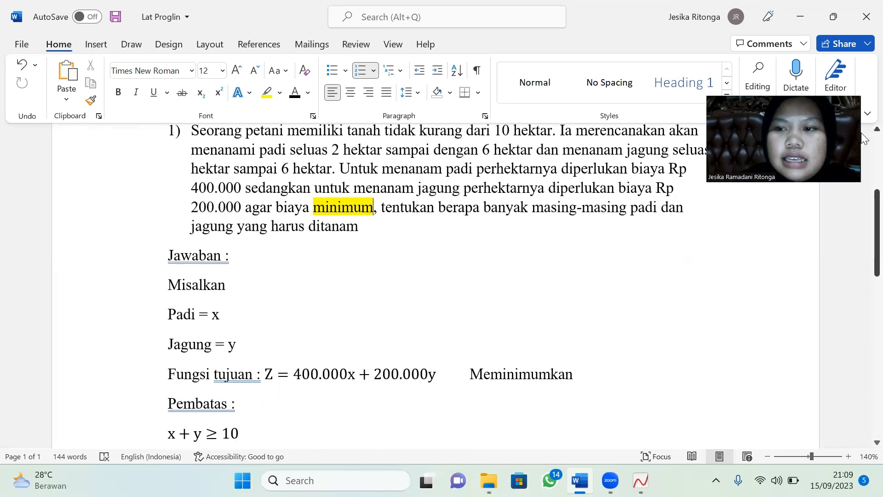
pyautogui.scroll(1, 864, 138)
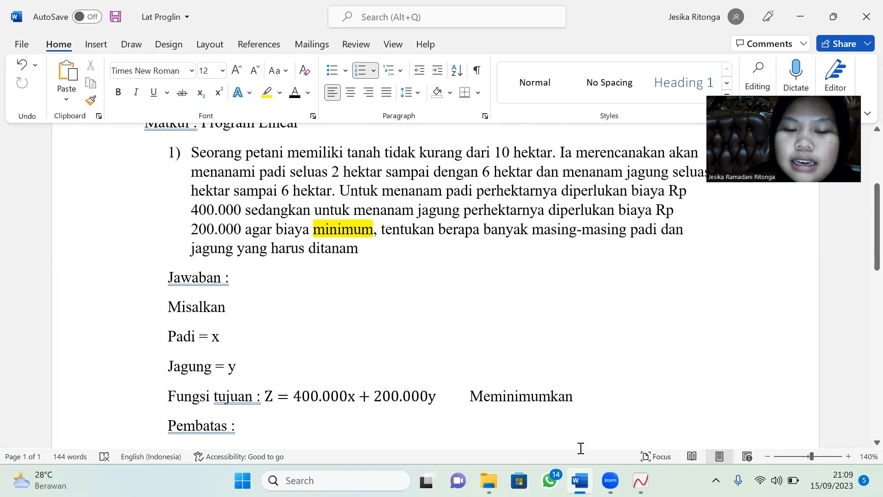
pyautogui.scroll(-1, 864, 445)
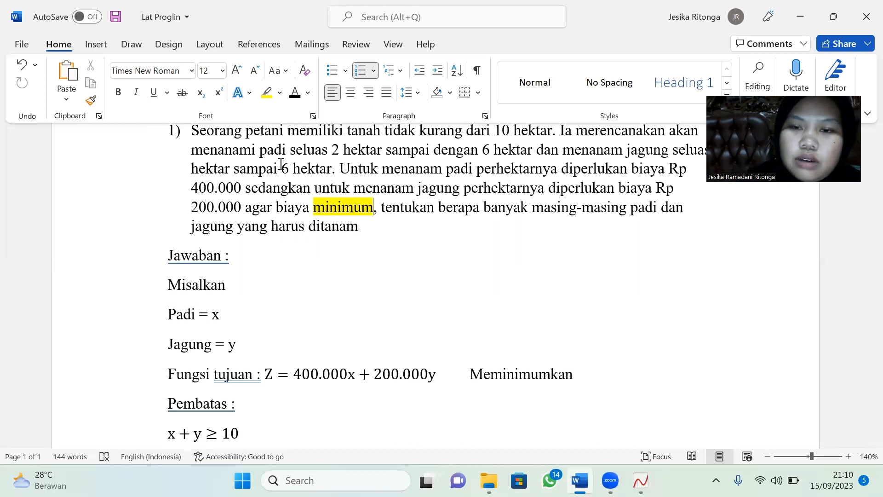
pyautogui.scroll(-1, 864, 446)
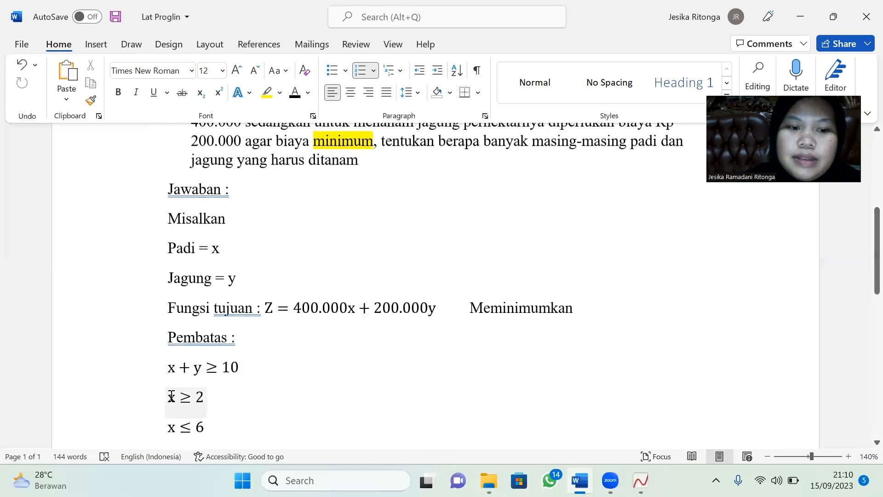
pyautogui.click(170, 396)
pyautogui.click(466, 45)
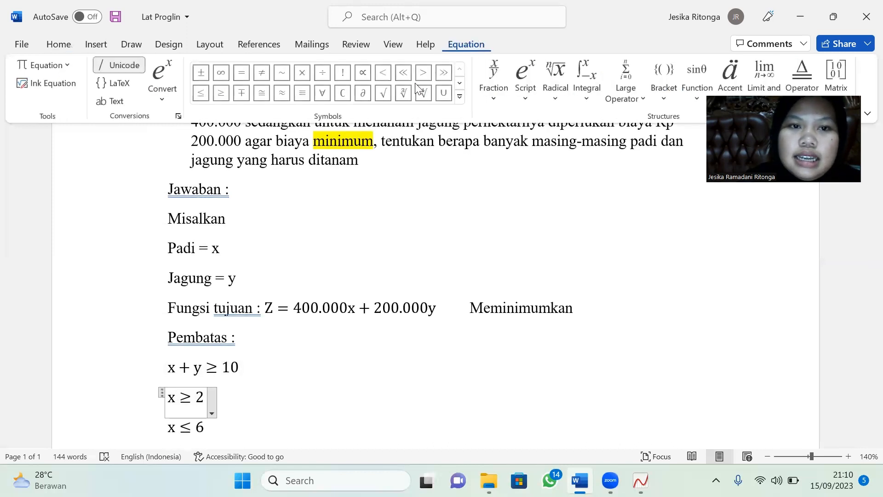
pyautogui.click(221, 93)
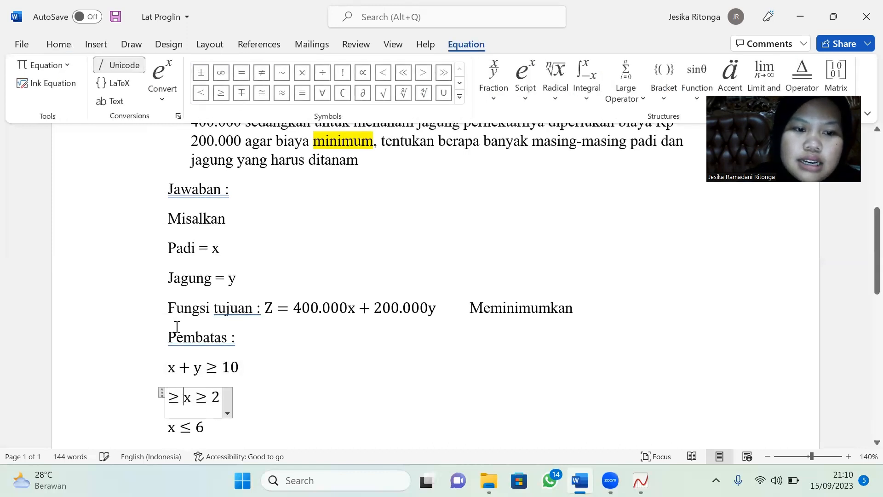
pyautogui.click(167, 397)
pyautogui.write('6')
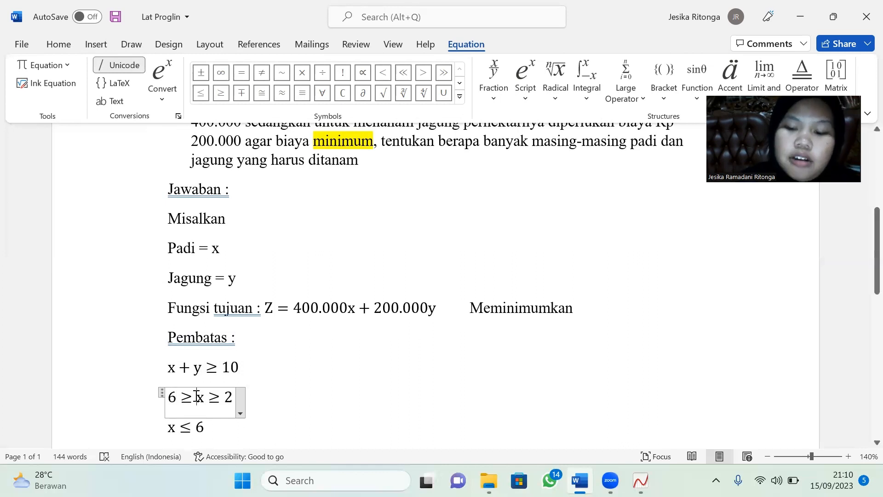
pyautogui.press('Delete')
pyautogui.press('BackSpace')
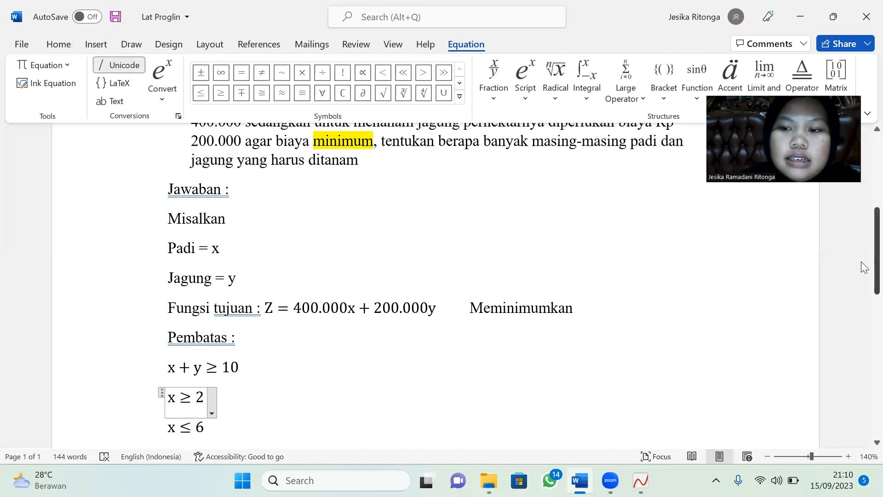
# Step: Check the corn area range in the problem text and correct the first y constraint under Pembatas to y ≥ 4
pyautogui.scroll(3, 862, 248)
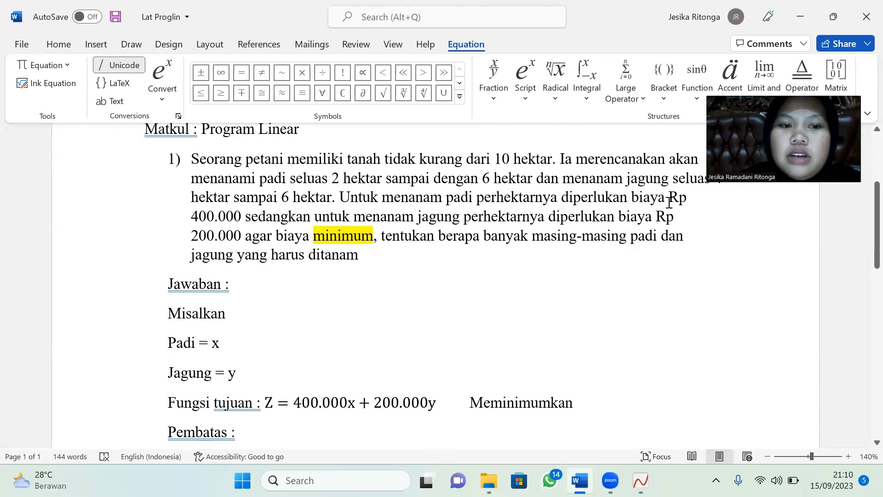
pyautogui.scroll(3, 865, 243)
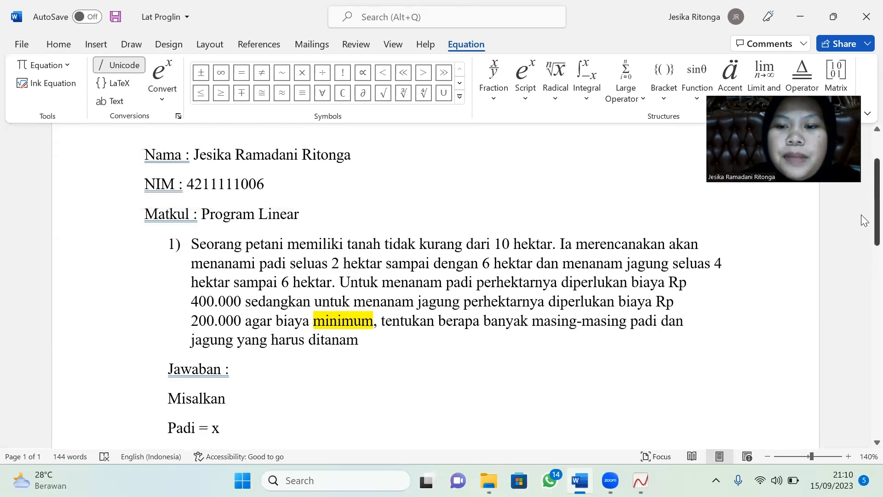
pyautogui.moveTo(689, 263); pyautogui.dragTo(333, 279)
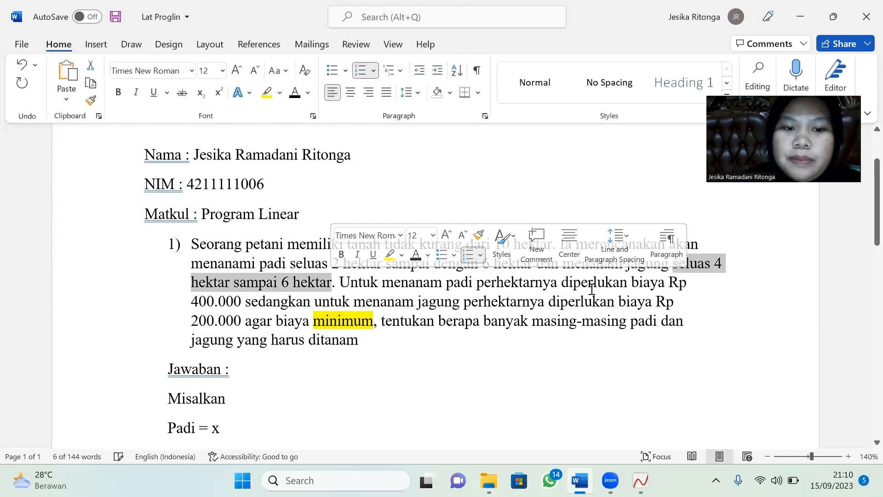
pyautogui.click(694, 317)
pyautogui.scroll(-10, 862, 221)
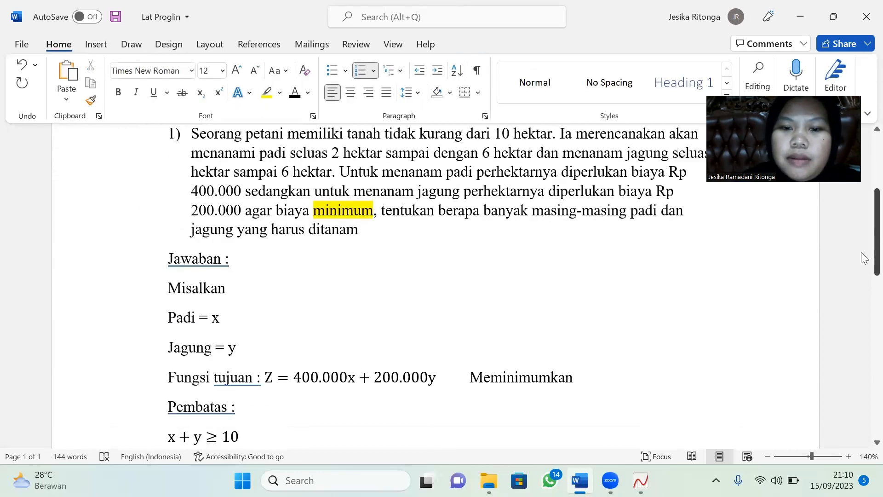
pyautogui.scroll(-4, 865, 309)
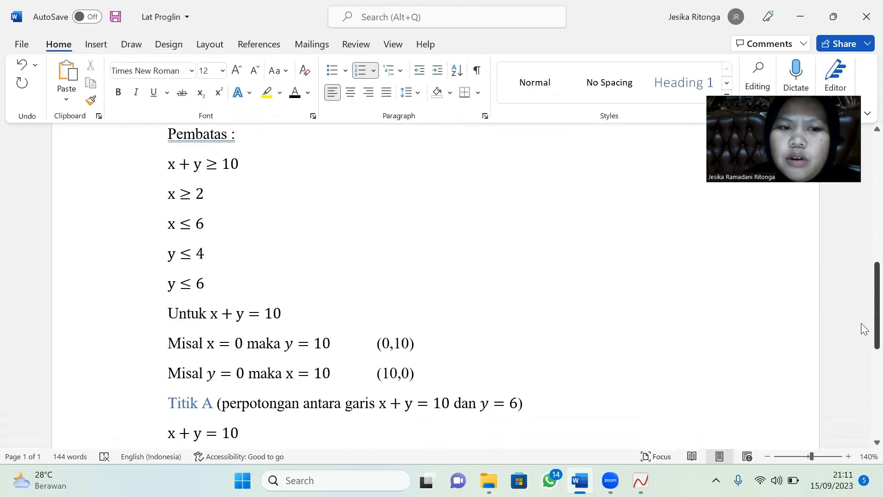
pyautogui.scroll(2, 864, 316)
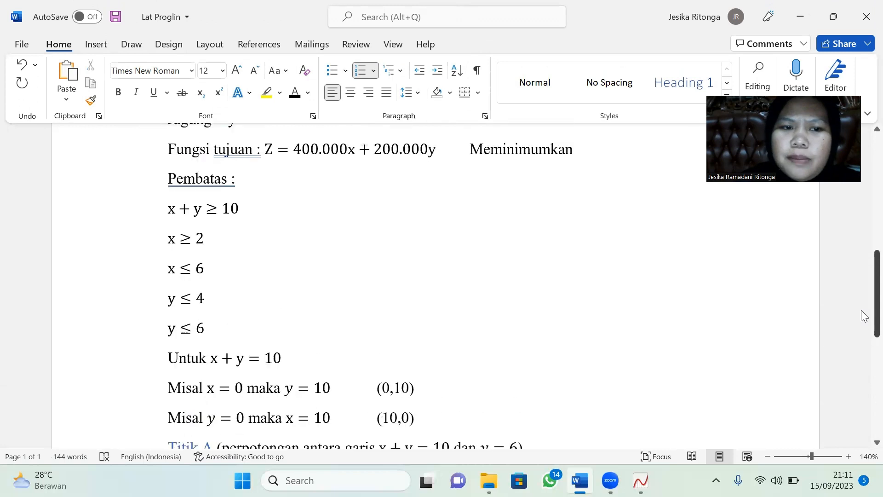
pyautogui.click(189, 305)
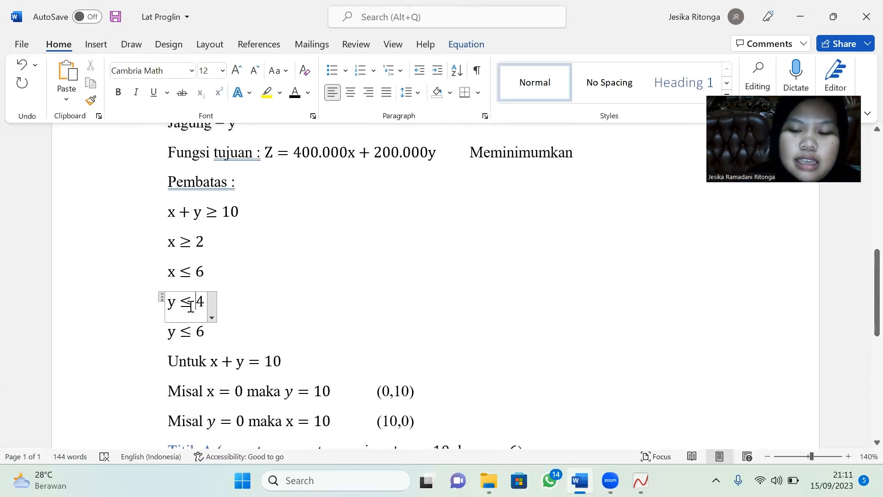
pyautogui.press('BackSpace')
pyautogui.click(466, 44)
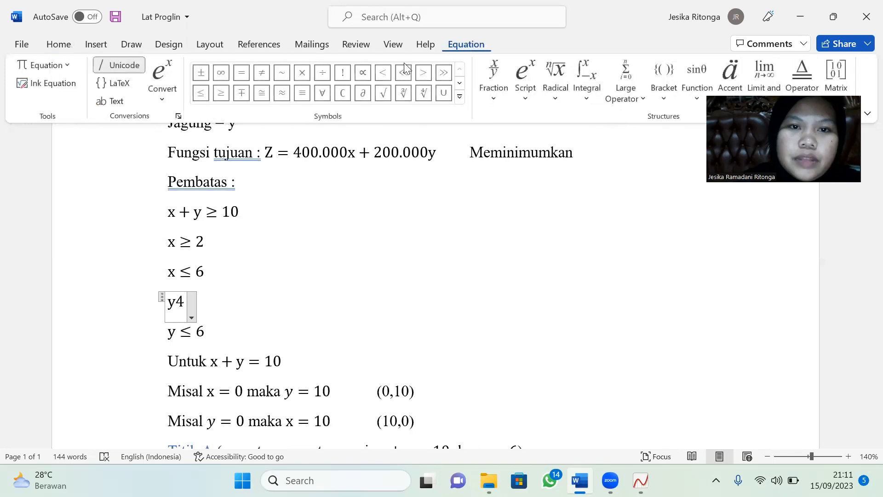
pyautogui.click(222, 94)
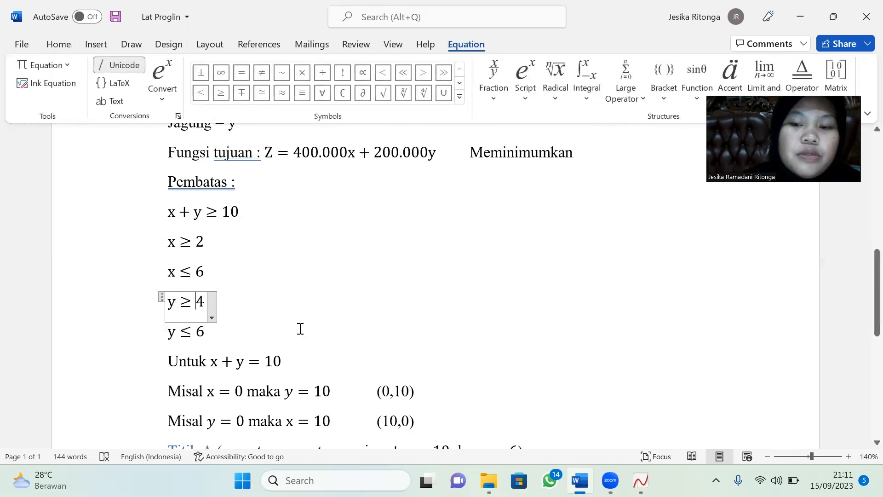
# Step: Colour the problem text "menanam jagung seluas 4 hektar sampai 6 hektar." blue
pyautogui.scroll(6, 865, 286)
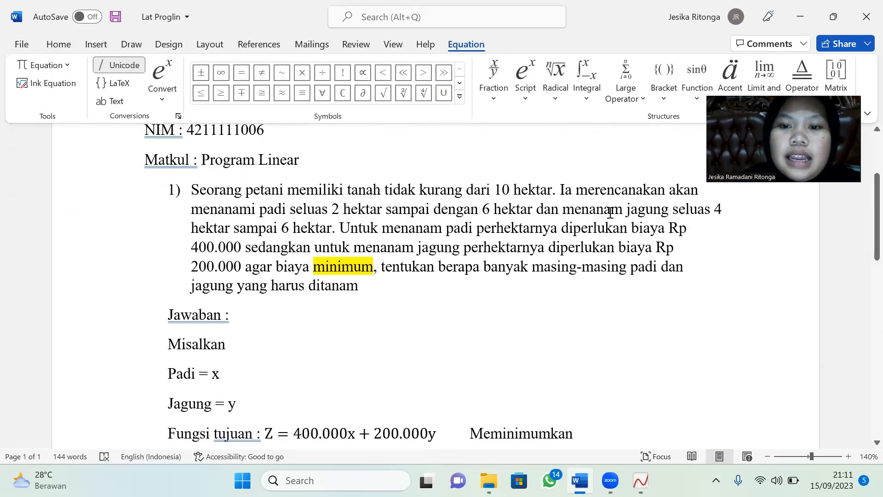
pyautogui.moveTo(563, 209); pyautogui.dragTo(339, 231)
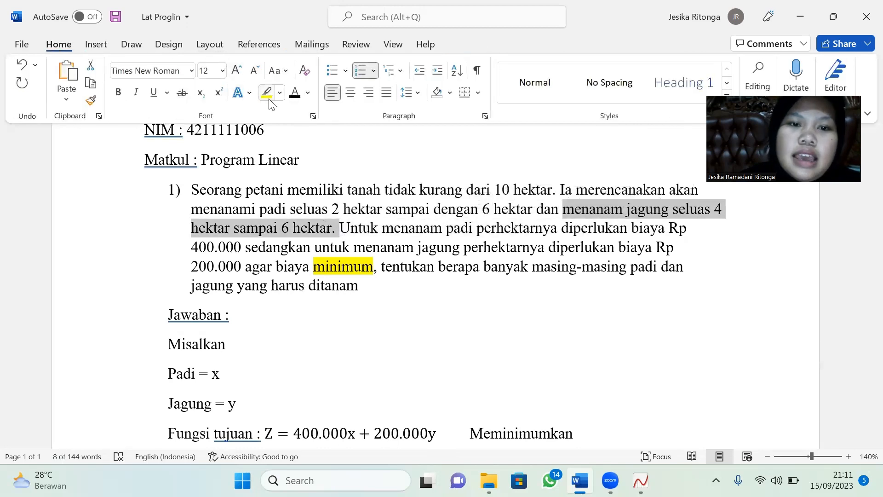
pyautogui.click(308, 94)
pyautogui.click(341, 141)
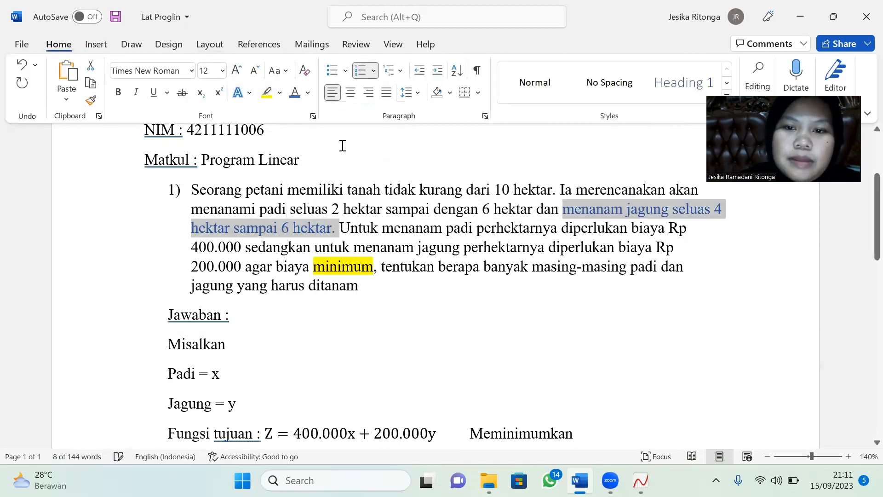
# Step: Colour the problem text "padi seluas 2 hektar sampai dengan 6 hektar" orange
pyautogui.moveTo(533, 210); pyautogui.dragTo(260, 210)
pyautogui.click(307, 93)
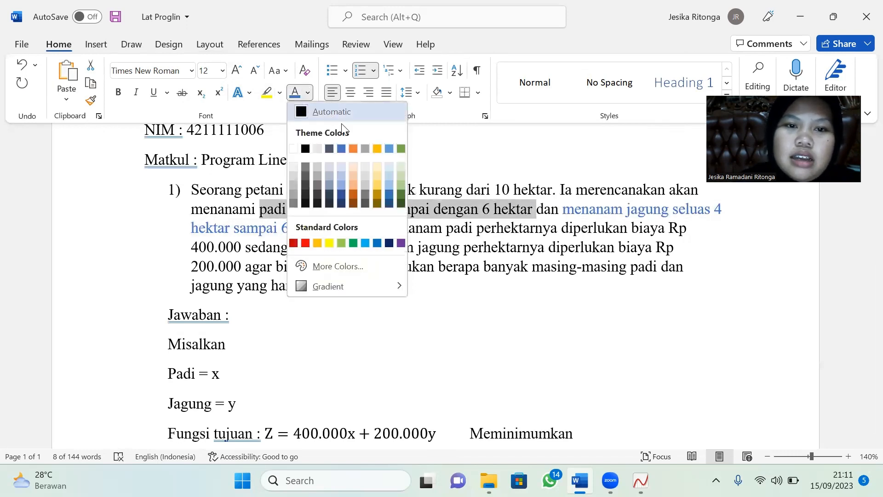
pyautogui.click(357, 146)
pyautogui.click(402, 332)
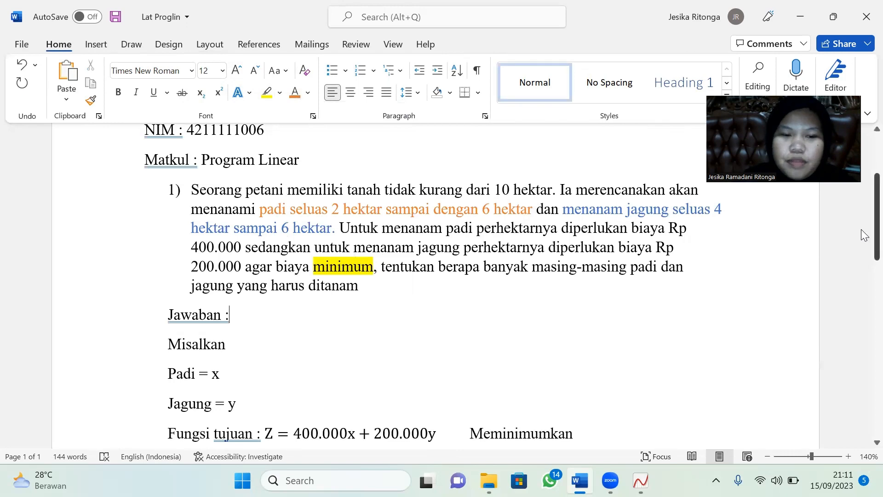
# Step: Review the constraints and corner-point calculations, then switch to Autograph 5 and create a new 2D graph page
pyautogui.scroll(-3, 865, 290)
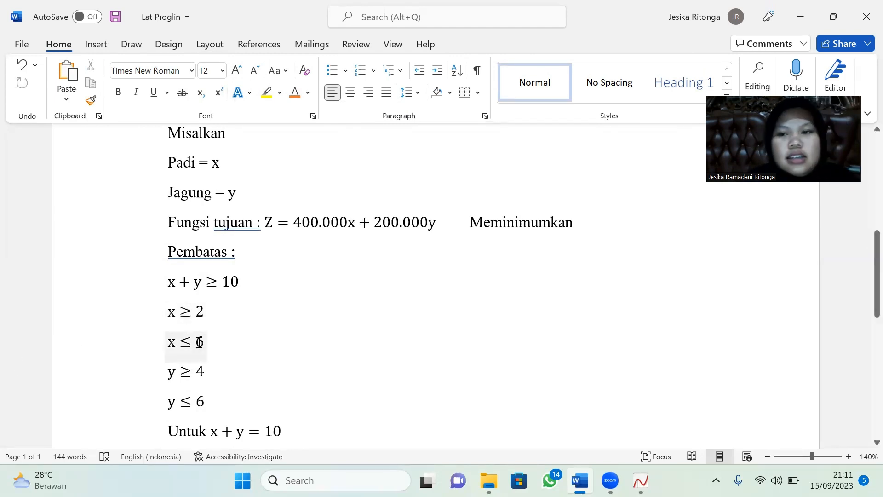
pyautogui.moveTo(862, 254)
pyautogui.mouseDown()
pyautogui.moveTo(862, 350)
pyautogui.moveTo(864, 300)
pyautogui.moveTo(865, 339)
pyautogui.mouseUp()
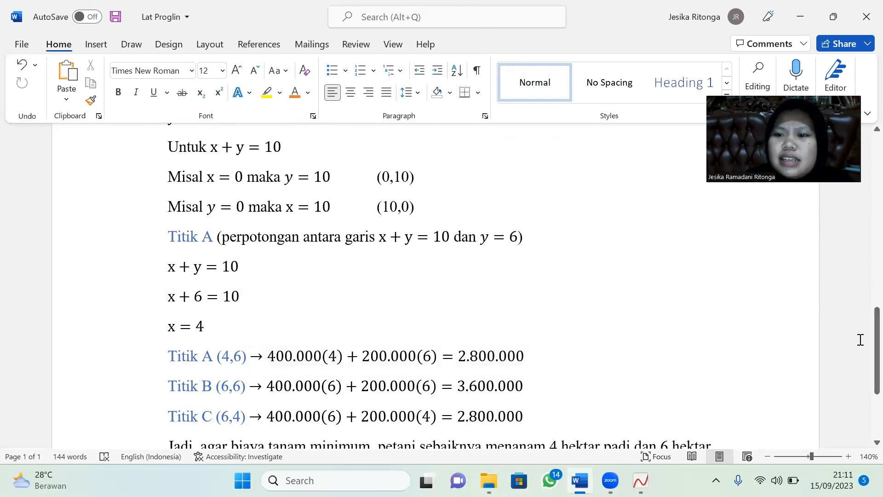
pyautogui.moveTo(862, 359); pyautogui.dragTo(862, 303)
pyautogui.click(640, 480)
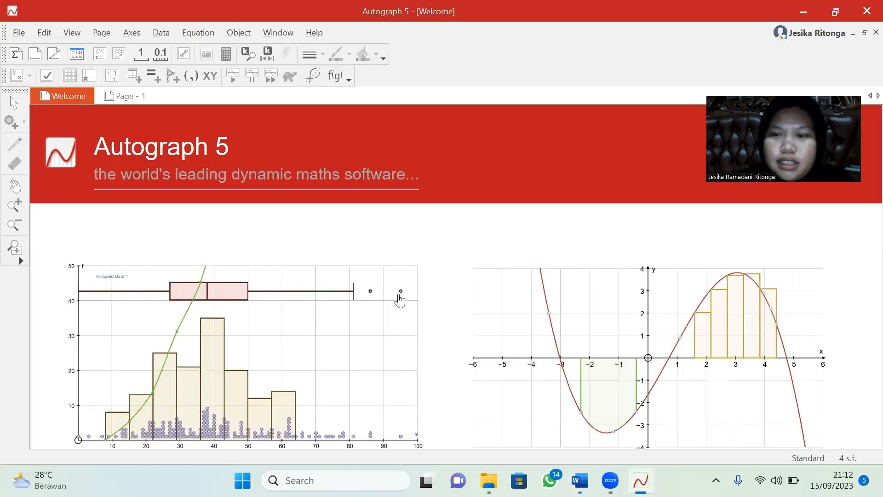
pyautogui.click(24, 36)
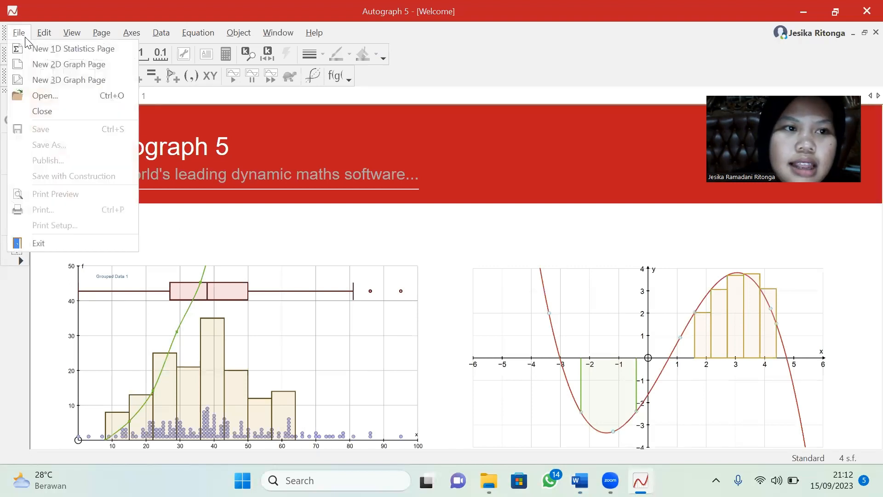
pyautogui.click(45, 65)
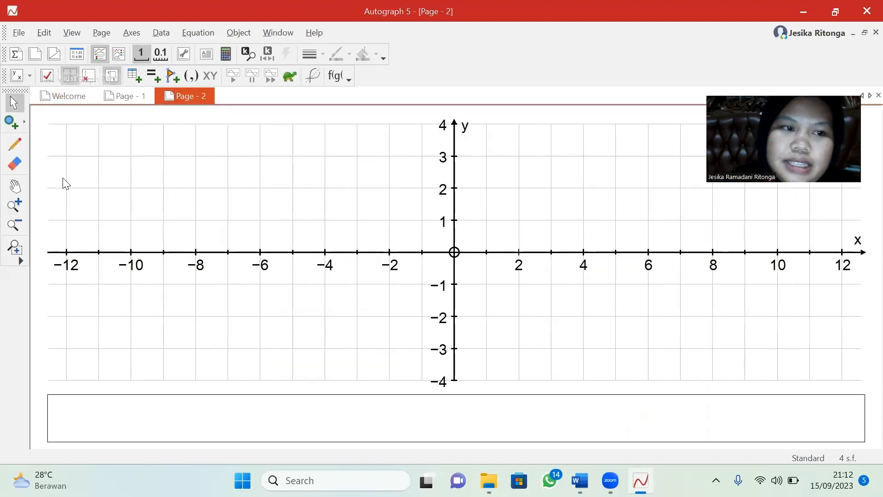
# Step: Open the axes settings of the new graph page and set the x and y minimums to -10
pyautogui.click(20, 193)
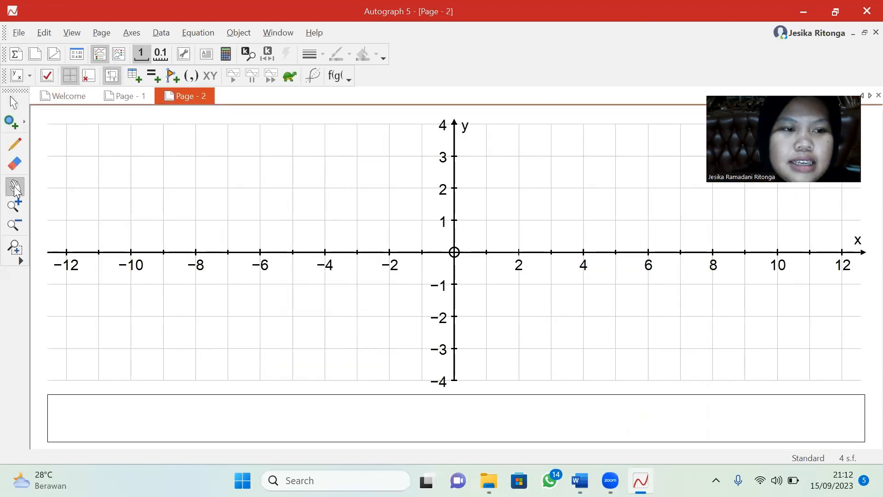
pyautogui.moveTo(153, 212); pyautogui.dragTo(179, 216)
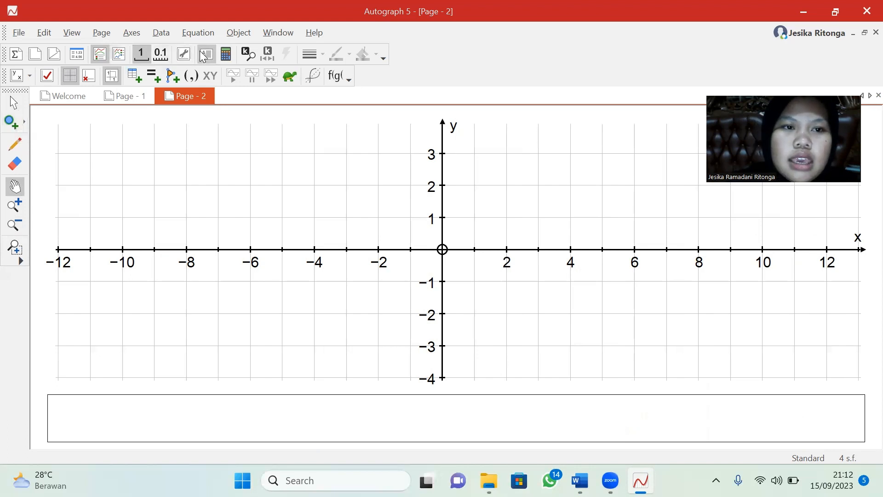
pyautogui.moveTo(321, 202); pyautogui.dragTo(303, 209)
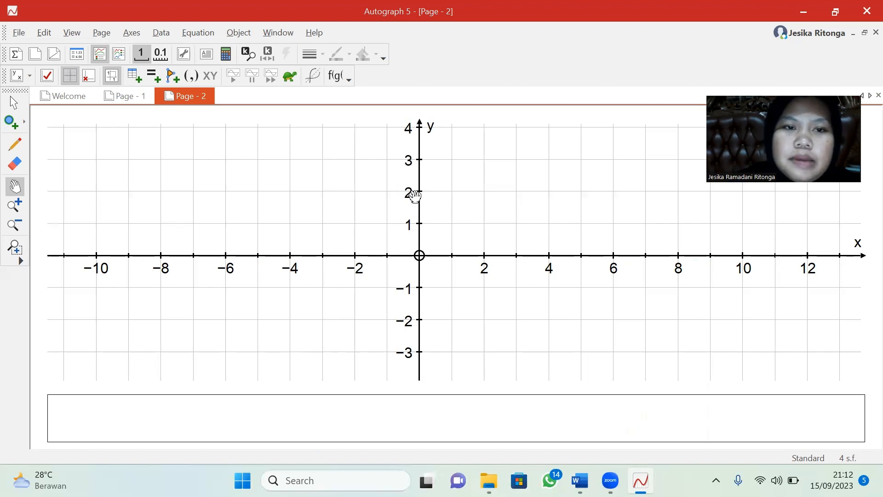
pyautogui.click(184, 54)
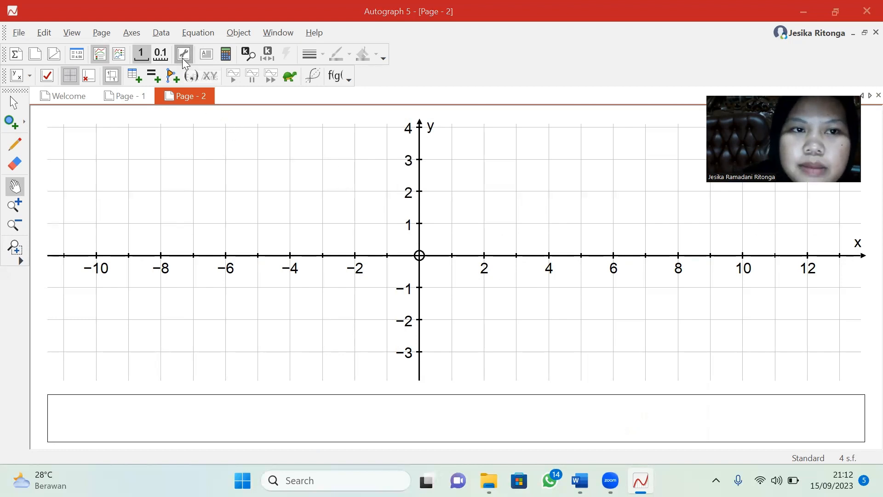
pyautogui.click(116, 193)
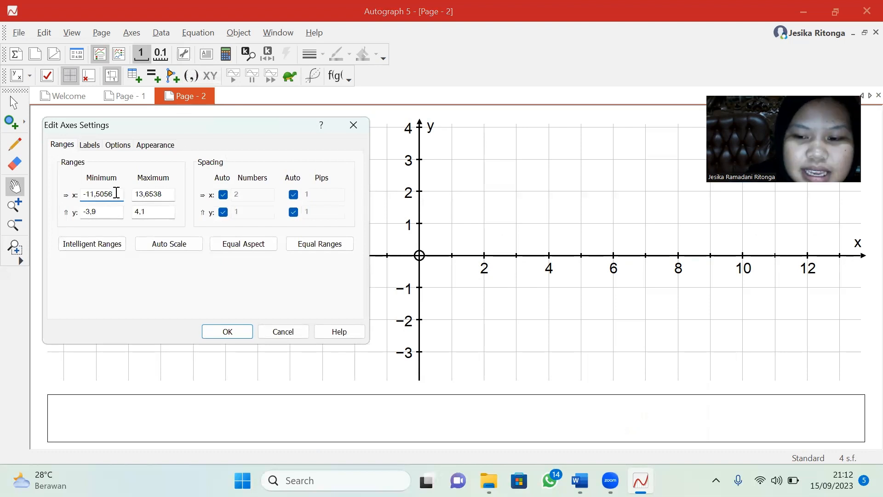
pyautogui.press('BackSpace')
pyautogui.press('BackSpace')
pyautogui.press('BackSpace')
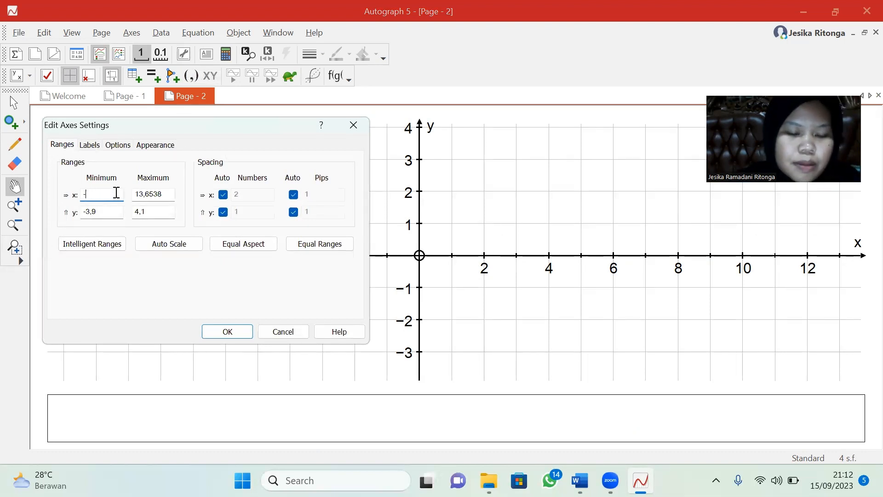
pyautogui.write('10')
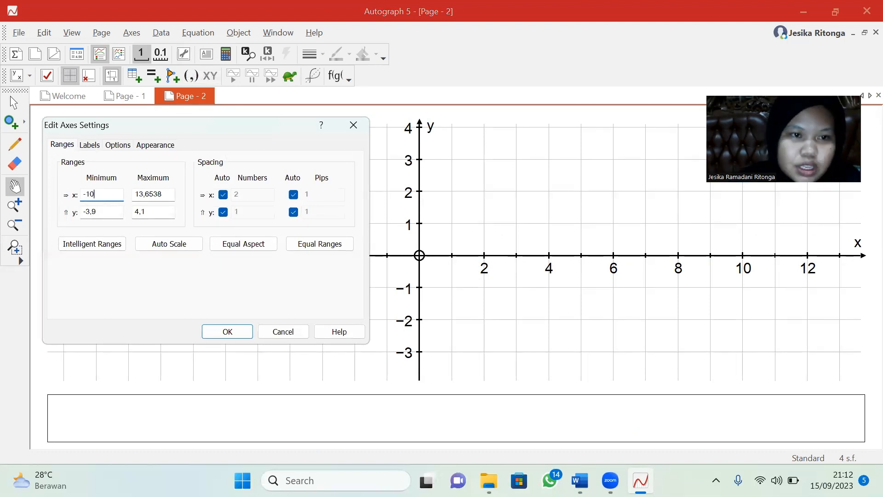
pyautogui.click(108, 213)
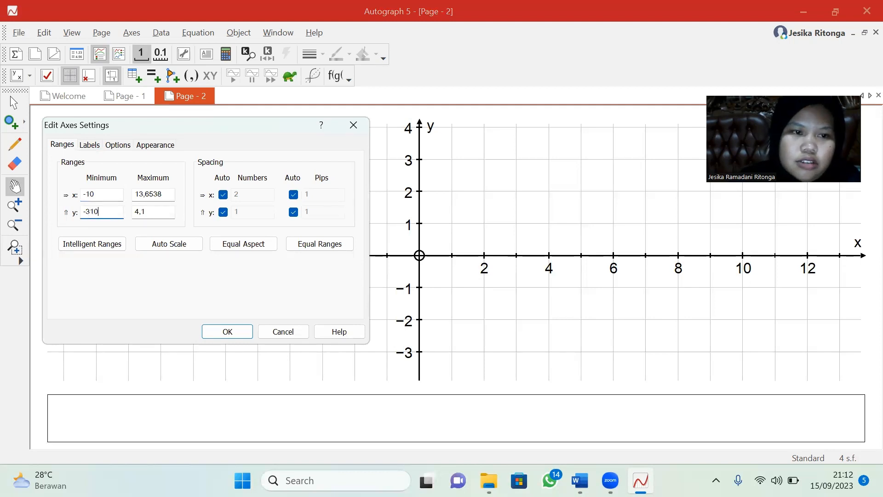
pyautogui.press('BackSpace')
pyautogui.press('BackSpace')
pyautogui.press('BackSpace')
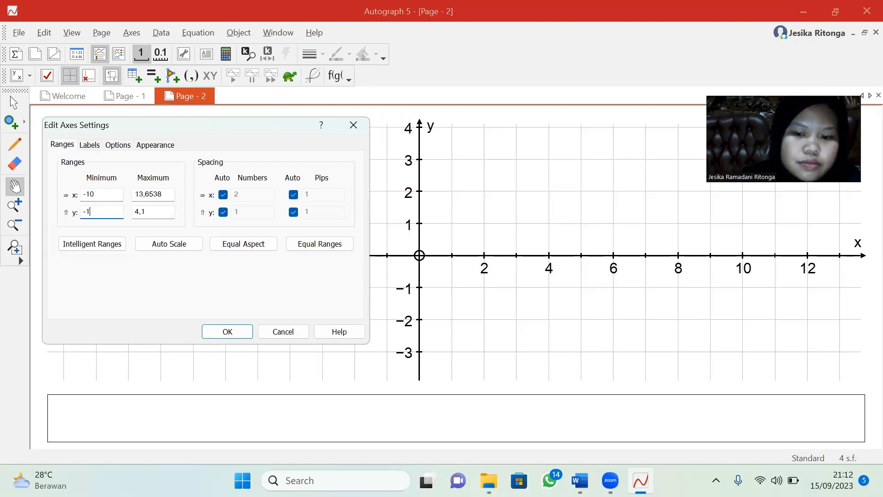
# Step: Set the maximum of both the x and y axis ranges to 10
pyautogui.click(162, 197)
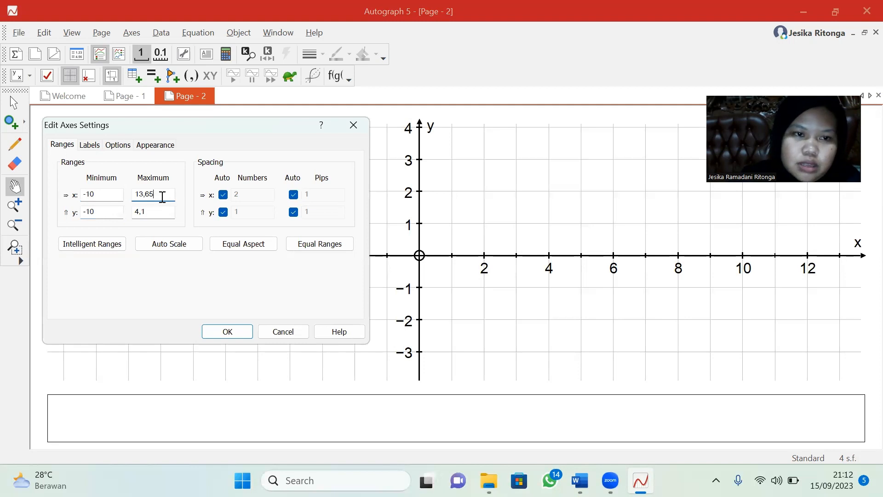
pyautogui.press('BackSpace')
pyautogui.press('BackSpace')
pyautogui.press('BackSpace')
pyautogui.write('10')
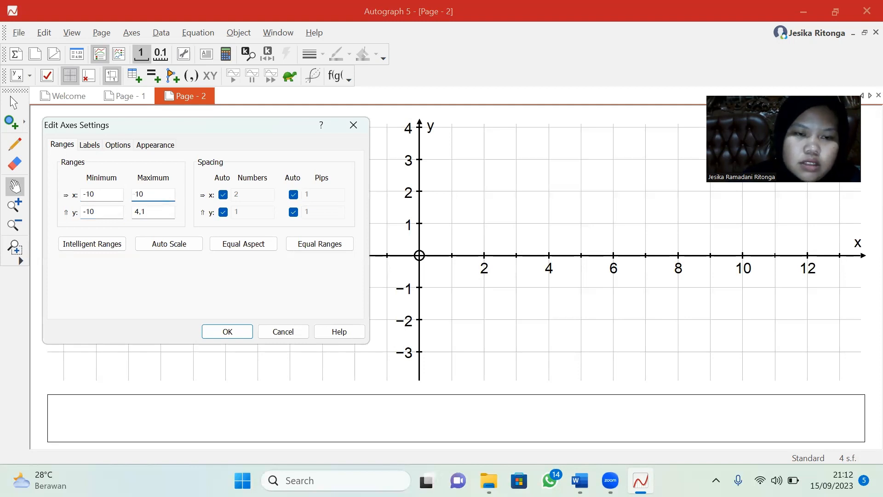
pyautogui.click(162, 211)
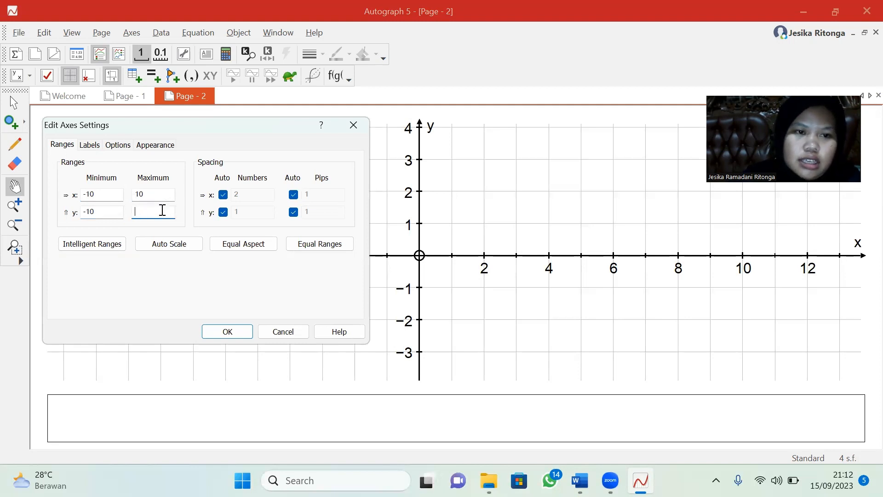
pyautogui.write('10')
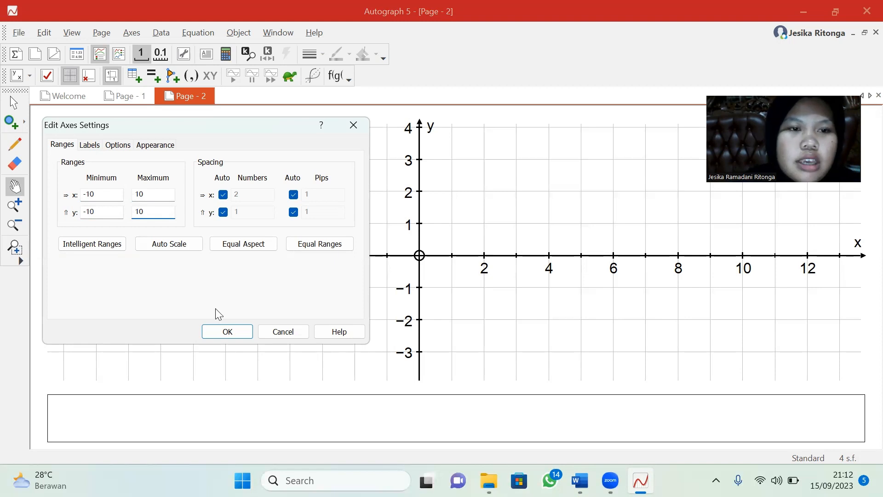
# Step: Label the x axis "Padi" and the y axis "Jagung", and apply the axes settings
pyautogui.click(90, 145)
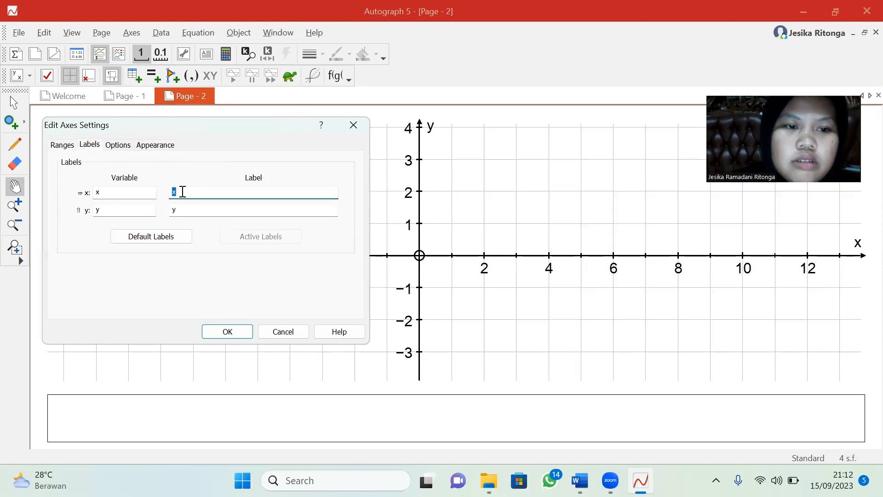
pyautogui.write('P')
pyautogui.press('capslock')
pyautogui.write('adi')
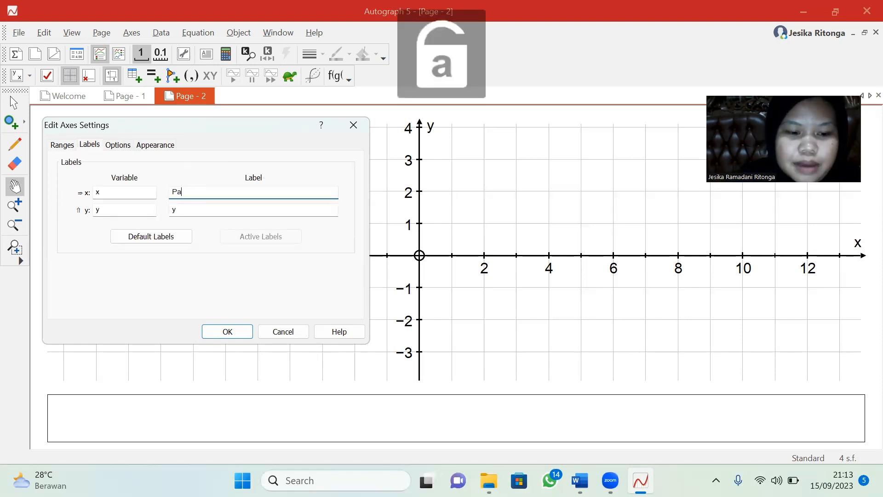
pyautogui.click(185, 210)
pyautogui.press('capslock')
pyautogui.write('J')
pyautogui.press('capslock')
pyautogui.write('ag')
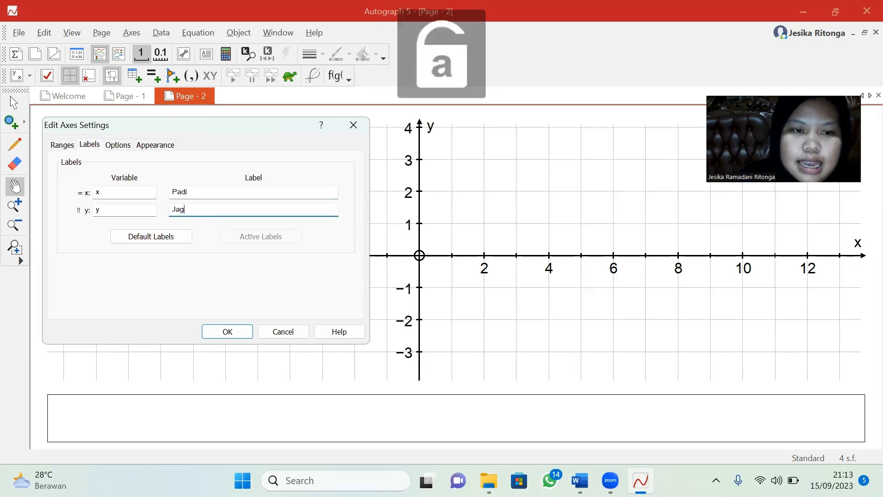
pyautogui.write('ung')
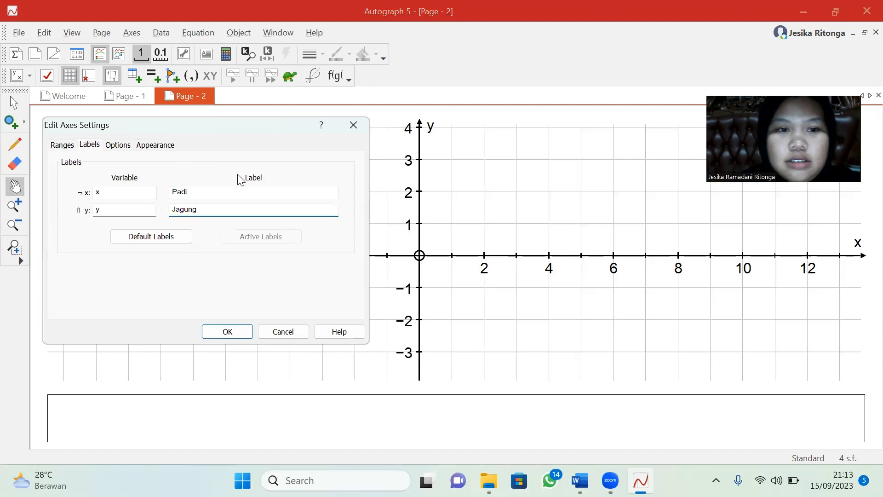
pyautogui.click(125, 148)
pyautogui.click(141, 146)
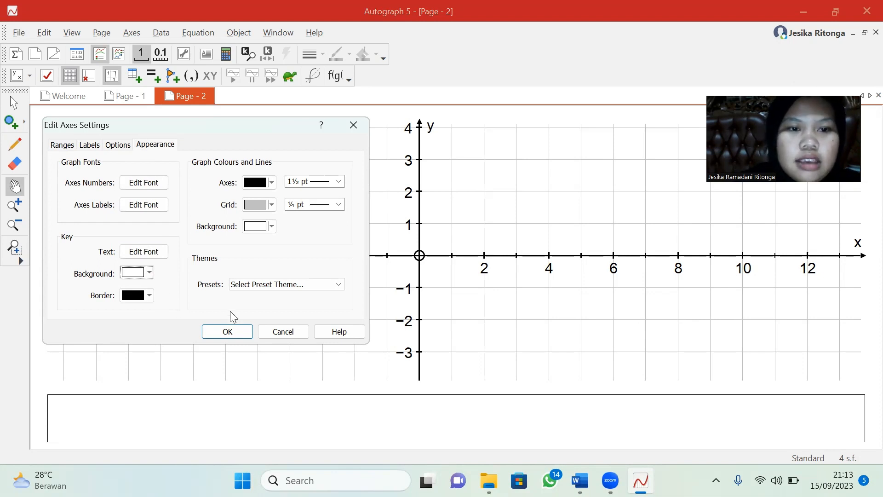
pyautogui.click(234, 332)
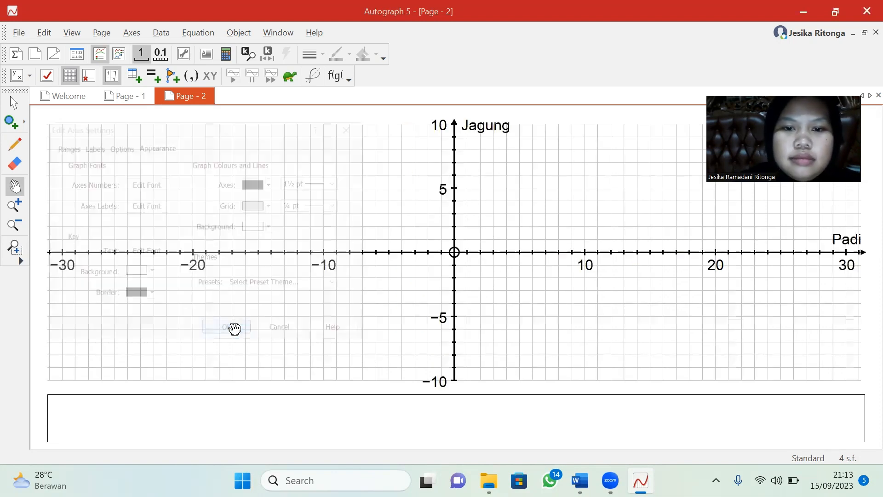
# Step: Enter the inequality x+y≥10 as a new equation for the graph page
pyautogui.click(14, 205)
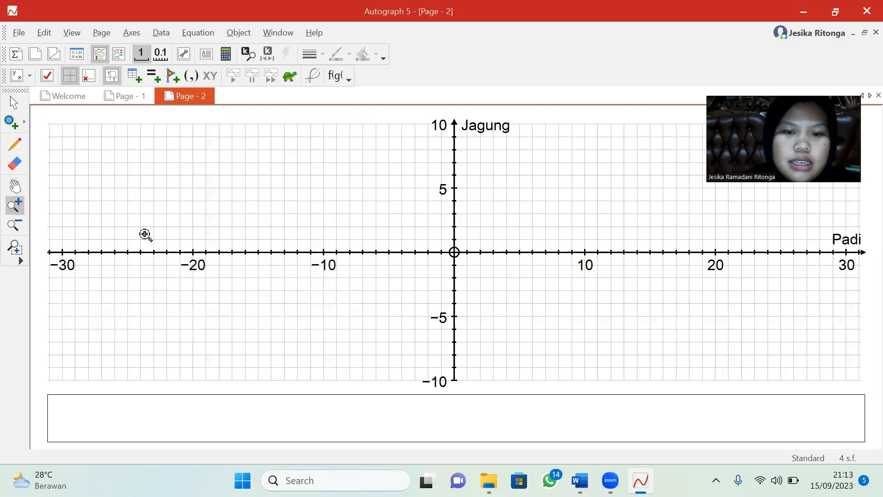
pyautogui.click(144, 235)
pyautogui.click(15, 186)
pyautogui.moveTo(203, 235); pyautogui.dragTo(8, 237)
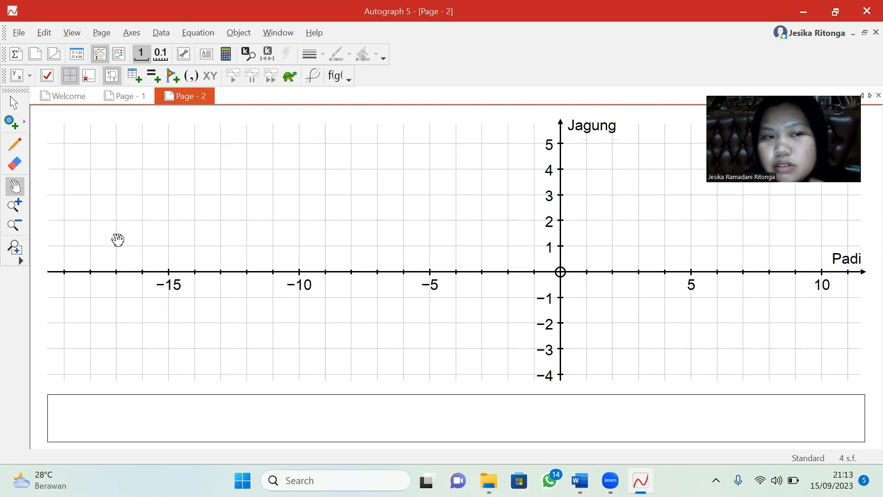
pyautogui.click(199, 38)
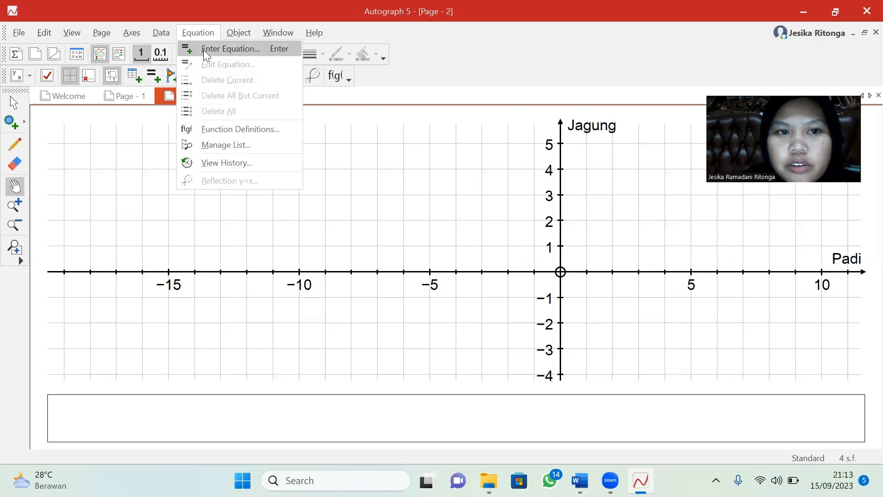
pyautogui.click(203, 50)
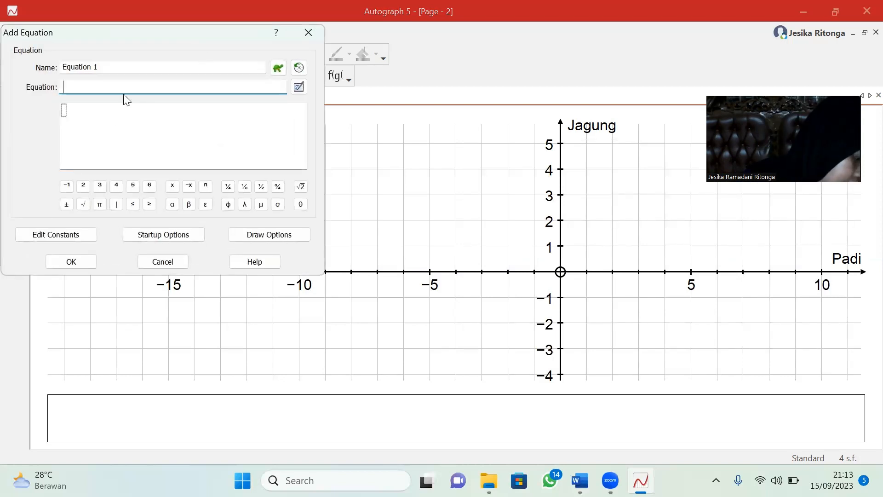
pyautogui.write('x')
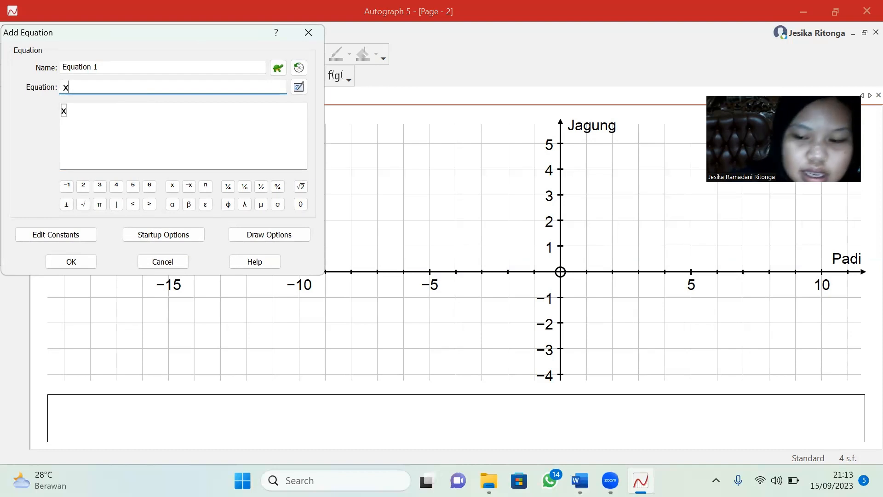
pyautogui.write('+y')
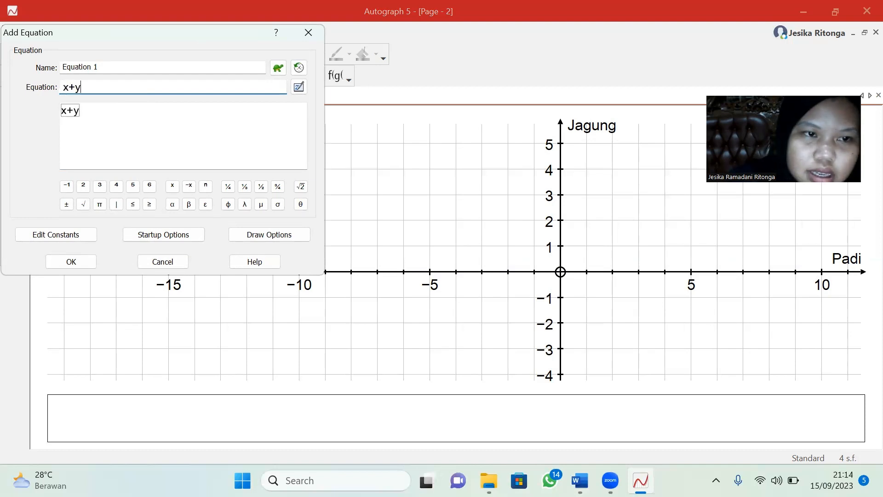
pyautogui.click(147, 207)
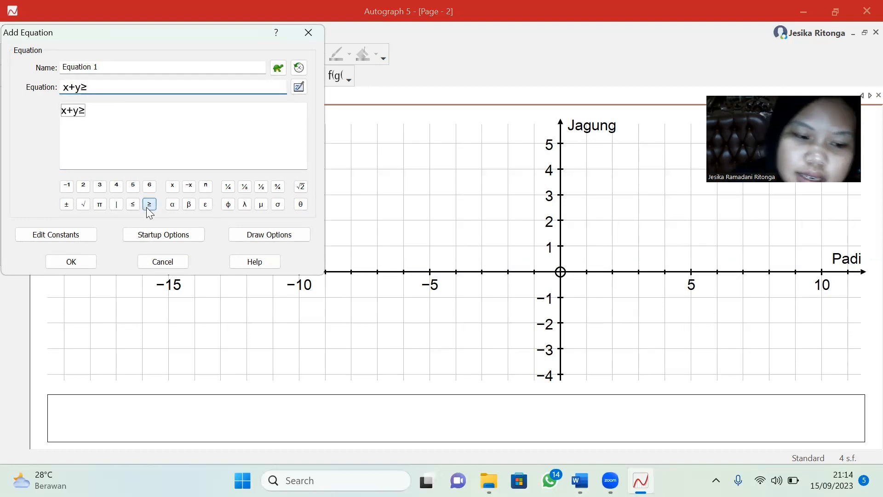
pyautogui.write('10')
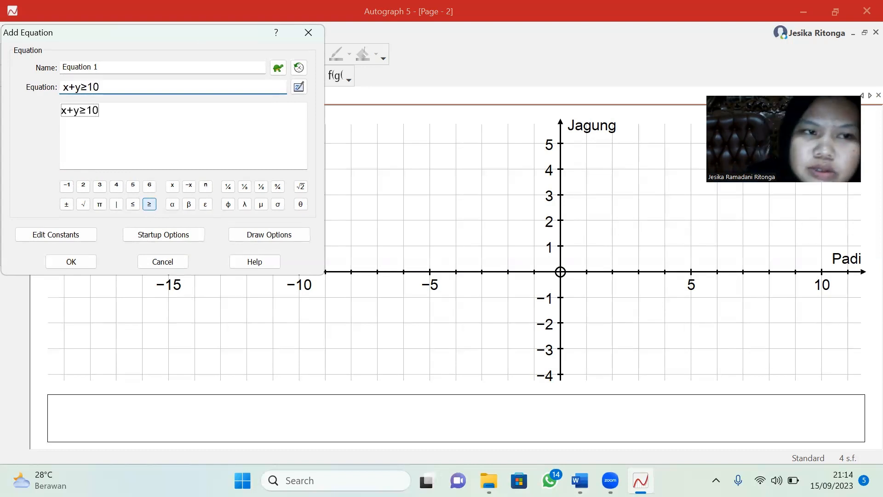
# Step: Check the equation's draw options, keep the red line colour and 85 % fill transparency, and plot the inequality
pyautogui.click(253, 234)
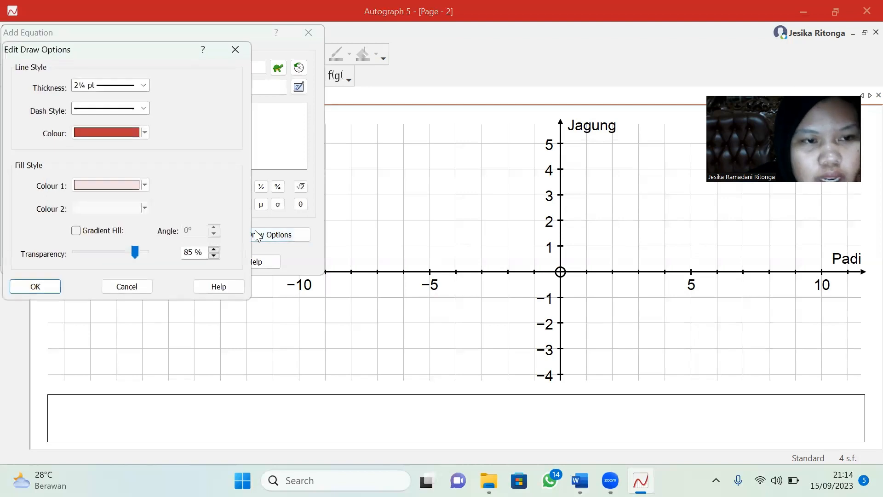
pyautogui.click(146, 134)
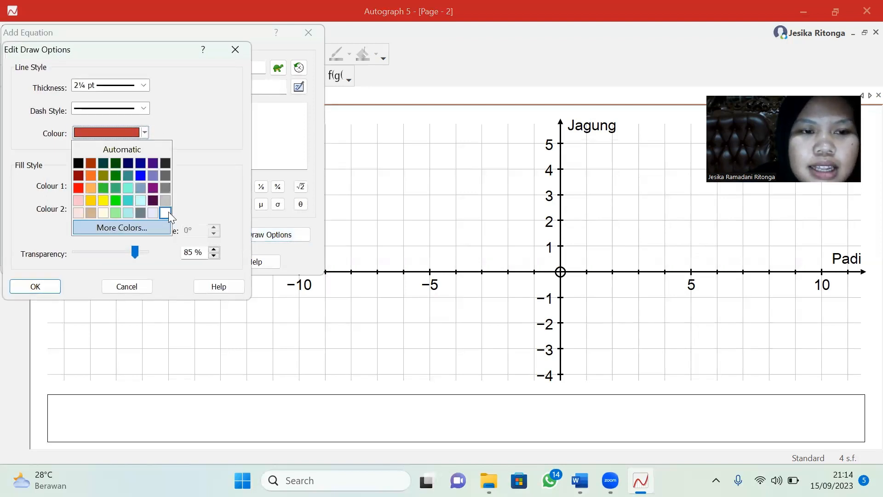
pyautogui.click(179, 187)
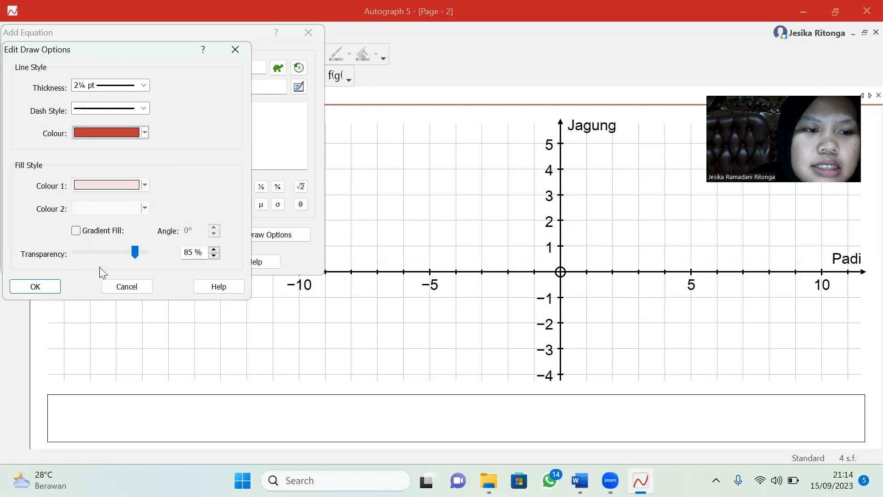
pyautogui.click(50, 288)
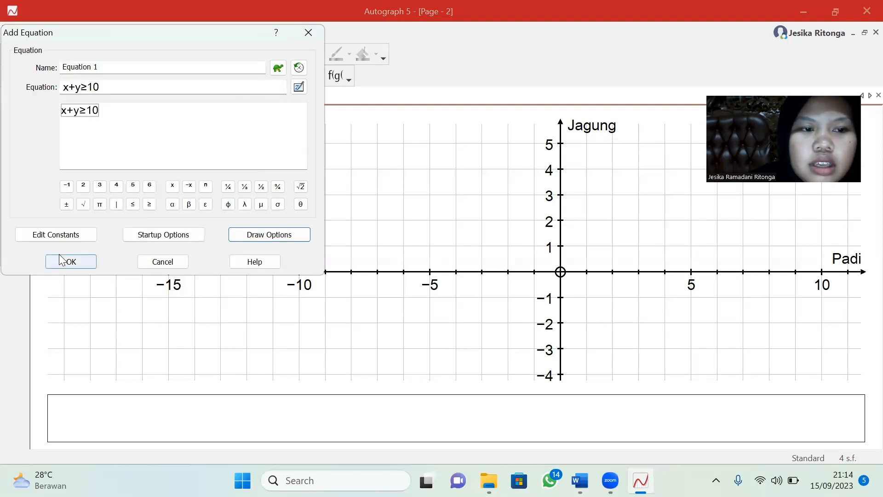
pyautogui.click(62, 261)
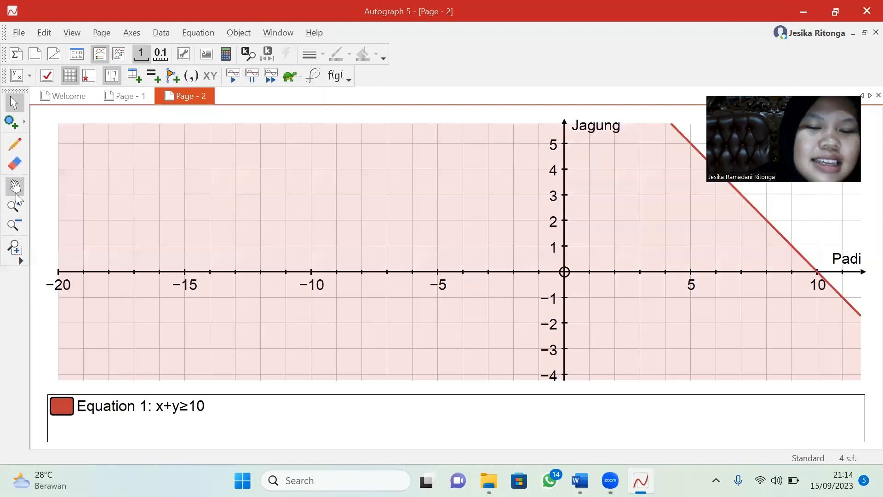
# Step: Enter the inequality x≥2 as a new equation, keep its default draw options, and plot it
pyautogui.moveTo(150, 256); pyautogui.dragTo(75, 264)
pyautogui.click(14, 224)
pyautogui.click(106, 235)
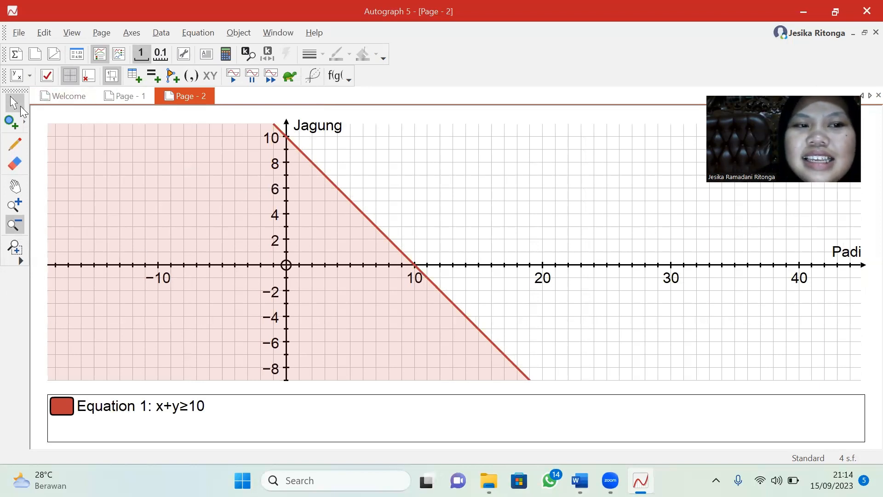
pyautogui.click(15, 187)
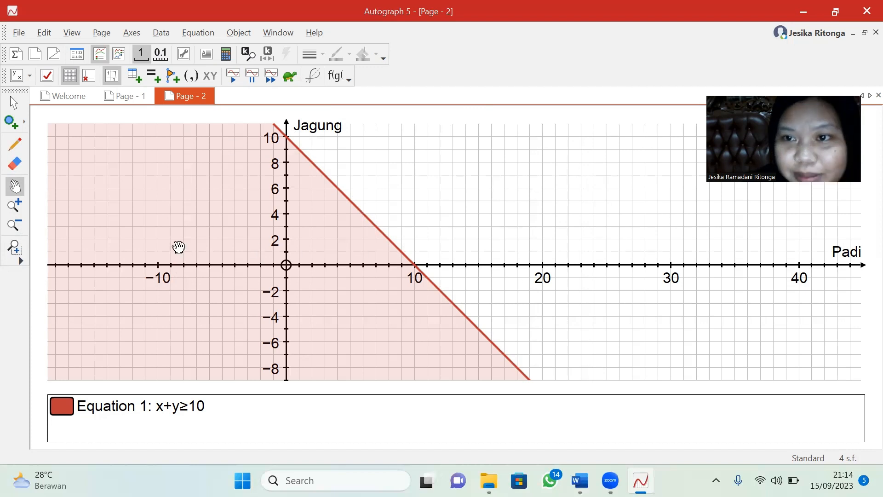
pyautogui.click(203, 33)
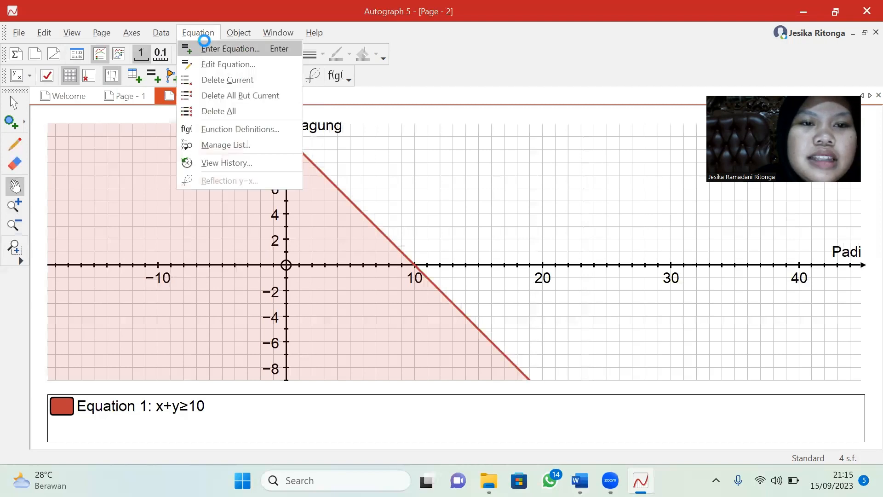
pyautogui.click(204, 40)
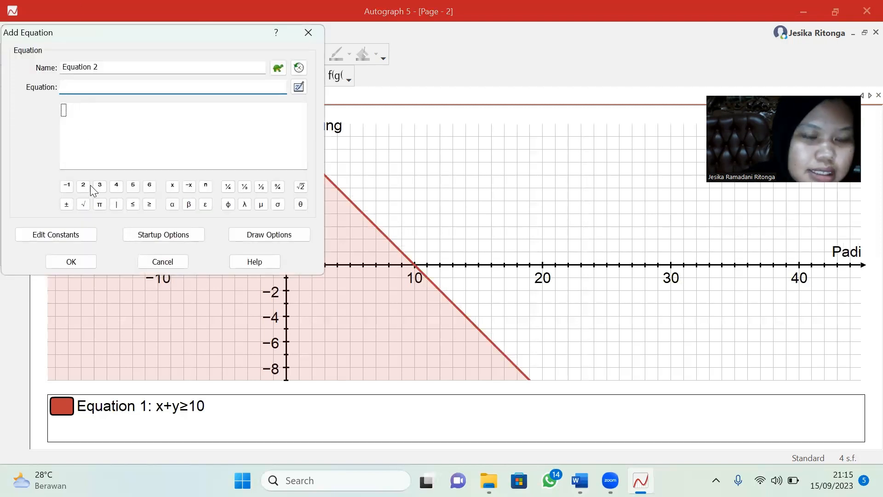
pyautogui.write('x')
pyautogui.click(149, 205)
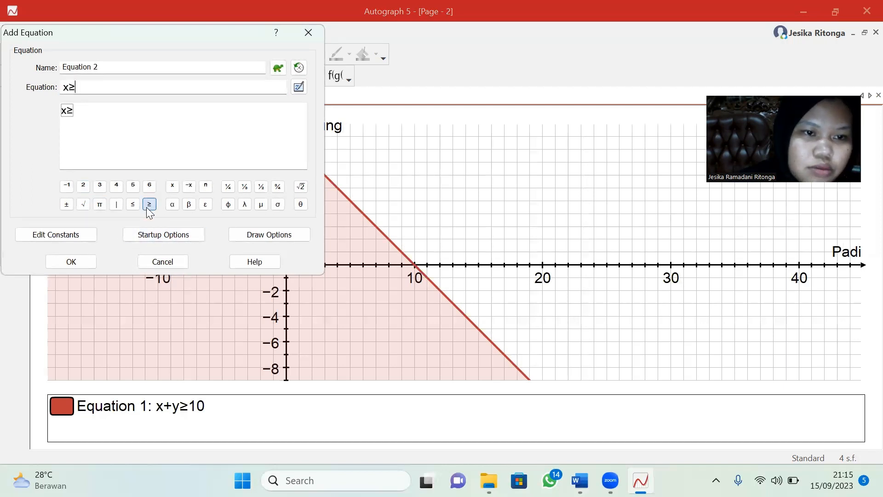
pyautogui.write('2')
pyautogui.click(256, 237)
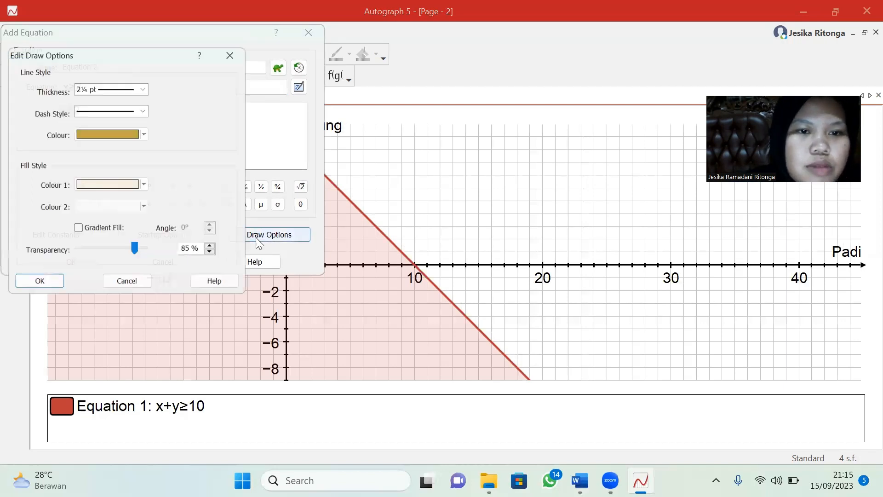
pyautogui.click(59, 290)
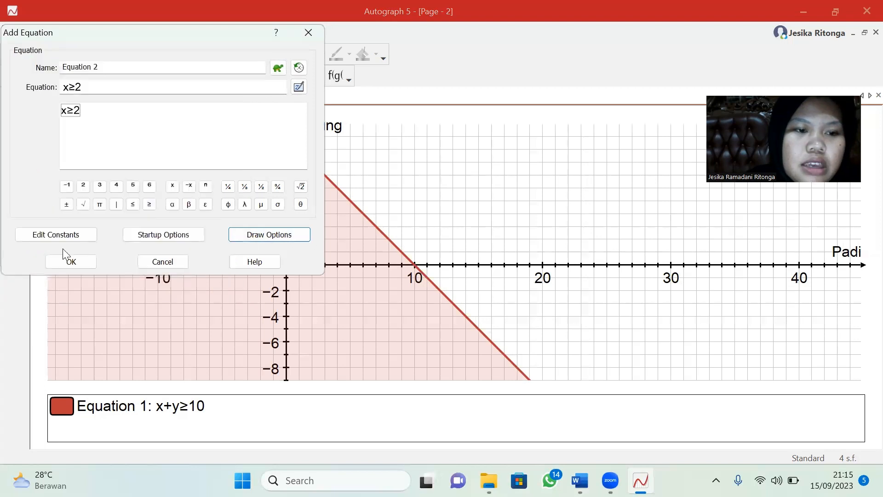
pyautogui.click(65, 262)
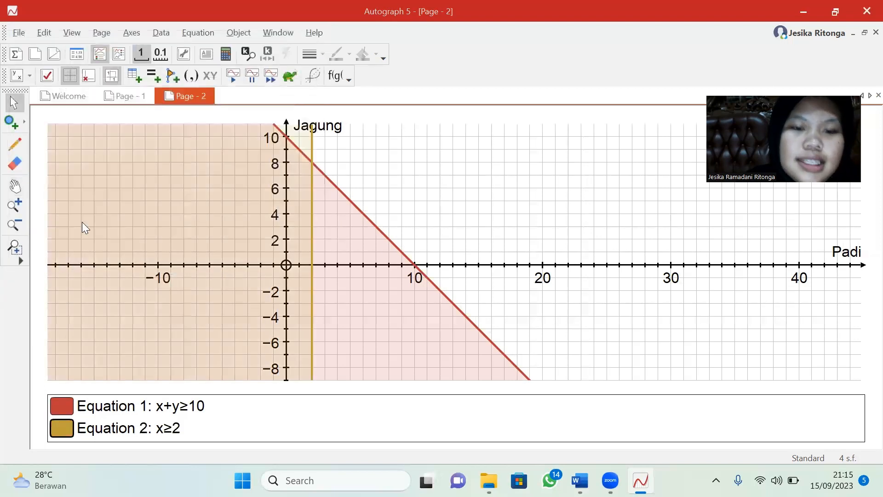
# Step: Add the inequality x≤6 as a new equation, keep the green line and 85 % fill transparency, and plot it
pyautogui.click(195, 33)
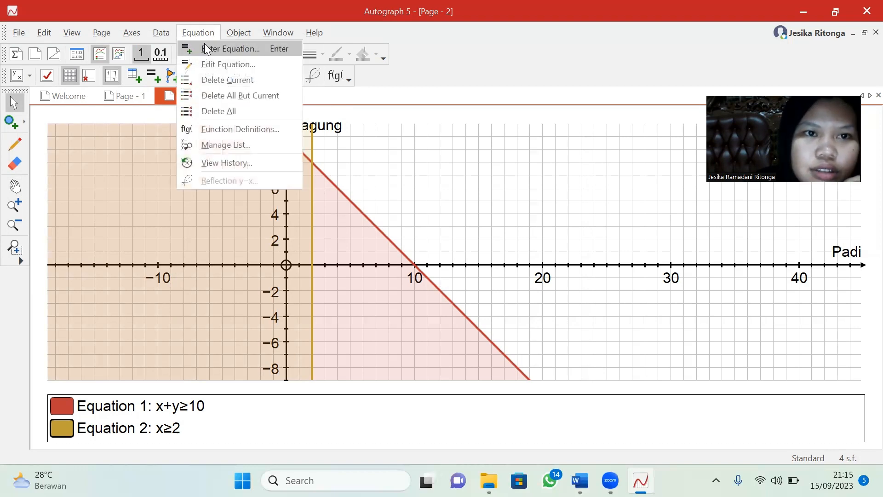
pyautogui.click(197, 48)
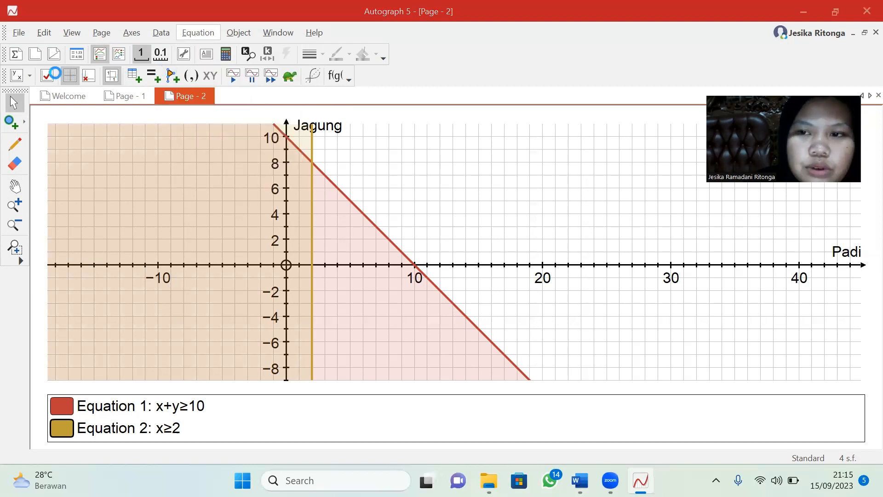
pyautogui.write('x')
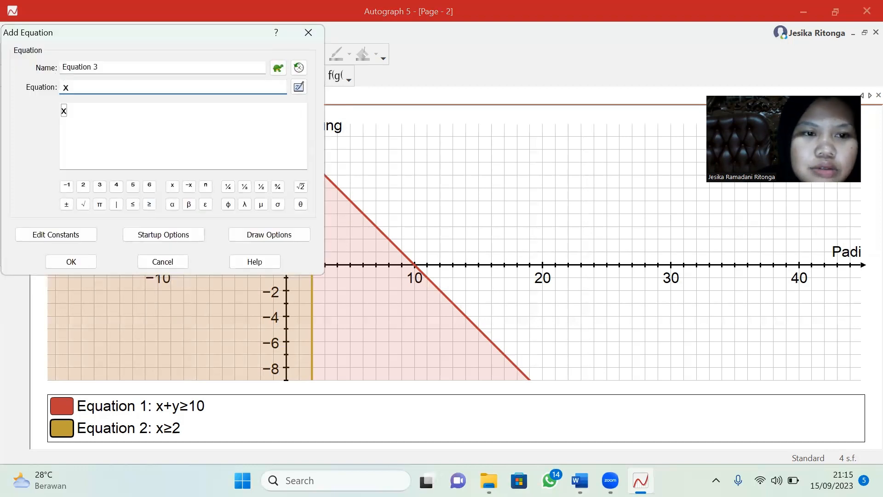
pyautogui.click(133, 204)
pyautogui.write('6')
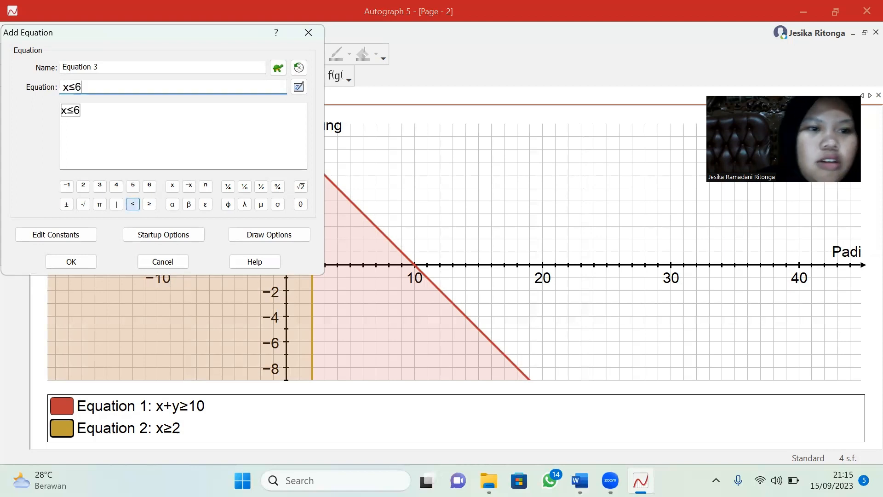
pyautogui.click(241, 235)
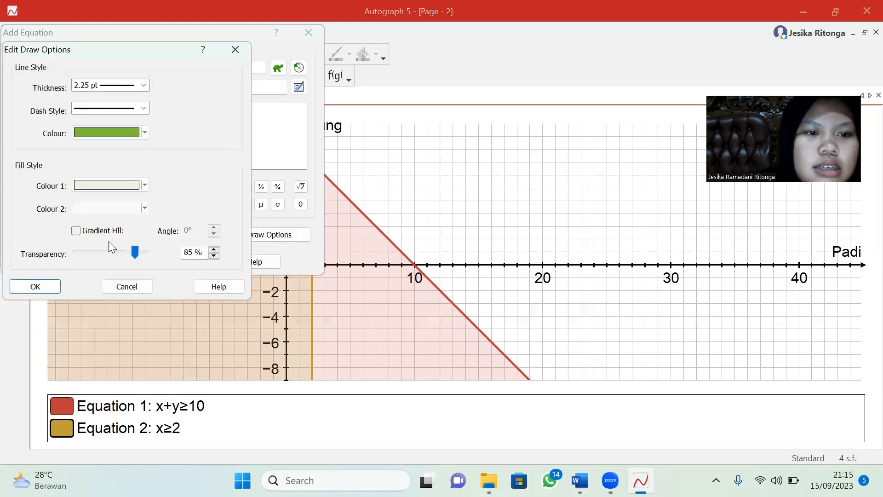
pyautogui.click(33, 286)
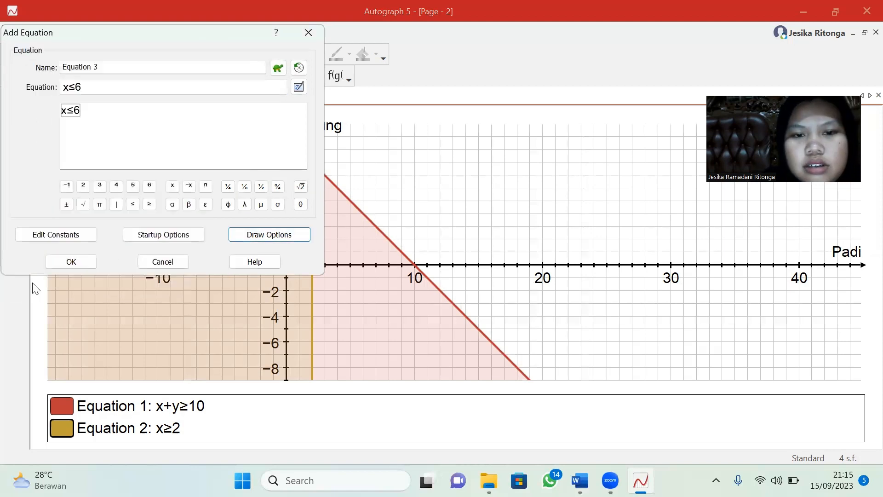
pyautogui.click(83, 257)
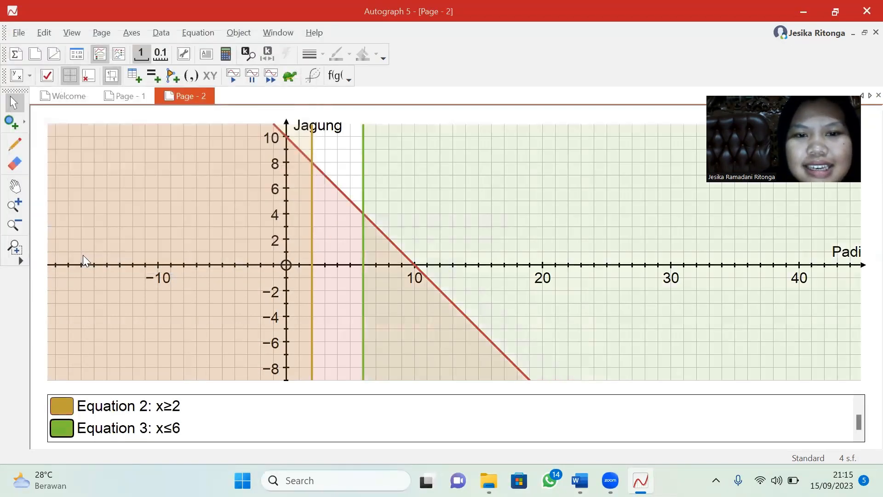
# Step: Select the plotted inequality x≤6, open it for editing, and check its startup options without changing them
pyautogui.click(15, 187)
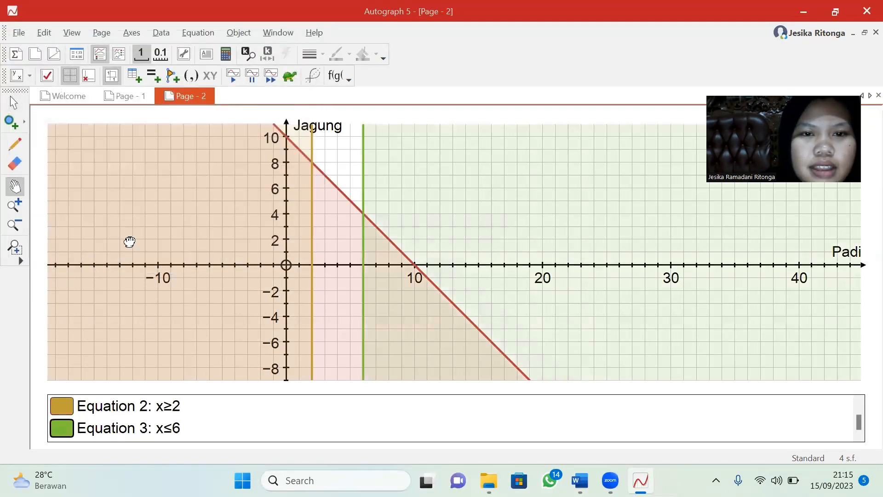
pyautogui.moveTo(127, 241); pyautogui.dragTo(101, 336)
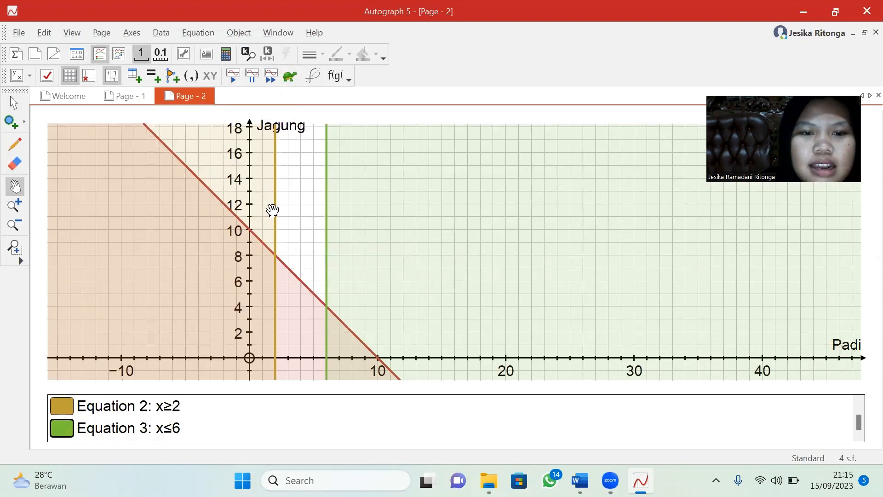
pyautogui.moveTo(860, 421)
pyautogui.mouseDown()
pyautogui.moveTo(859, 409)
pyautogui.moveTo(859, 421)
pyautogui.mouseUp()
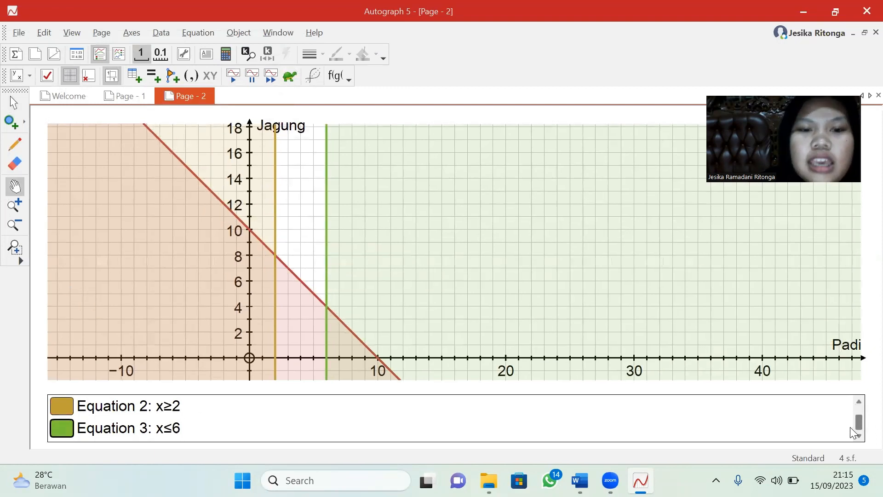
pyautogui.click(15, 109)
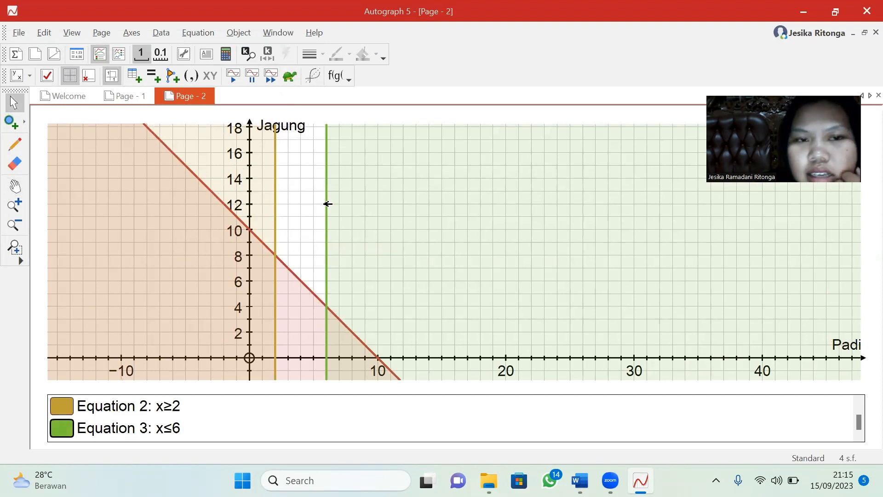
pyautogui.click(328, 204)
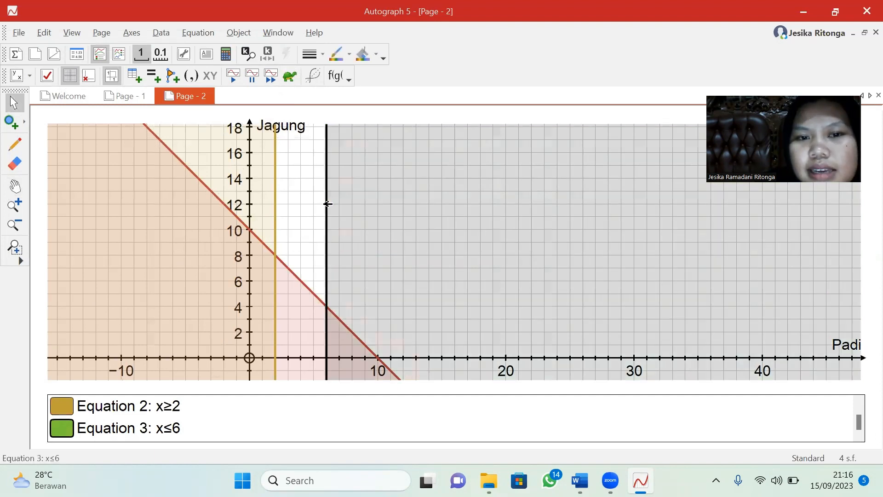
pyautogui.press('Escape')
pyautogui.click(327, 204)
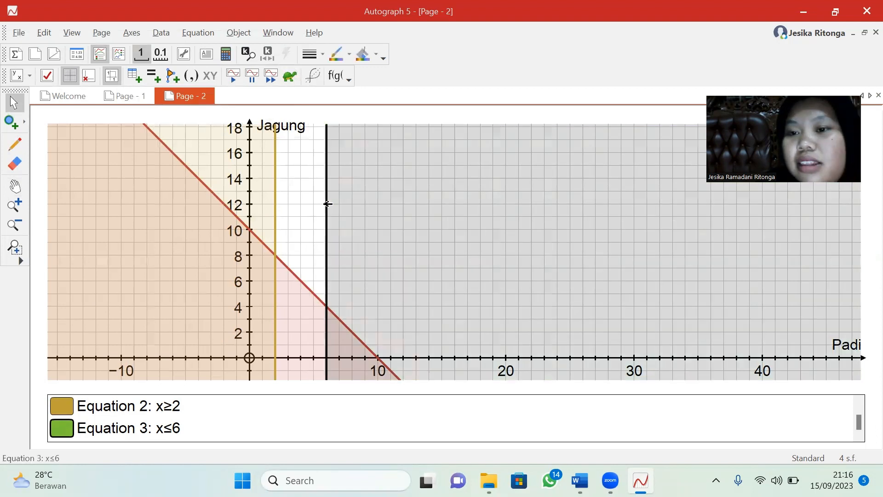
pyautogui.click(188, 36)
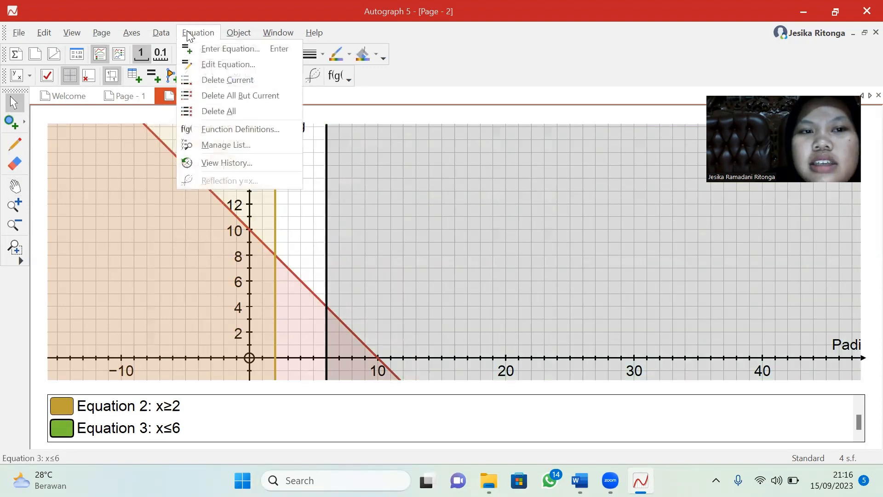
pyautogui.click(256, 64)
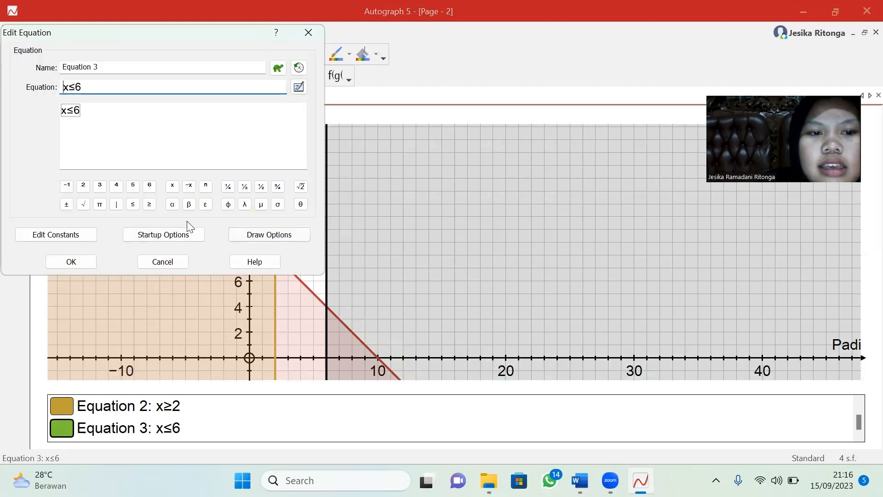
pyautogui.click(184, 235)
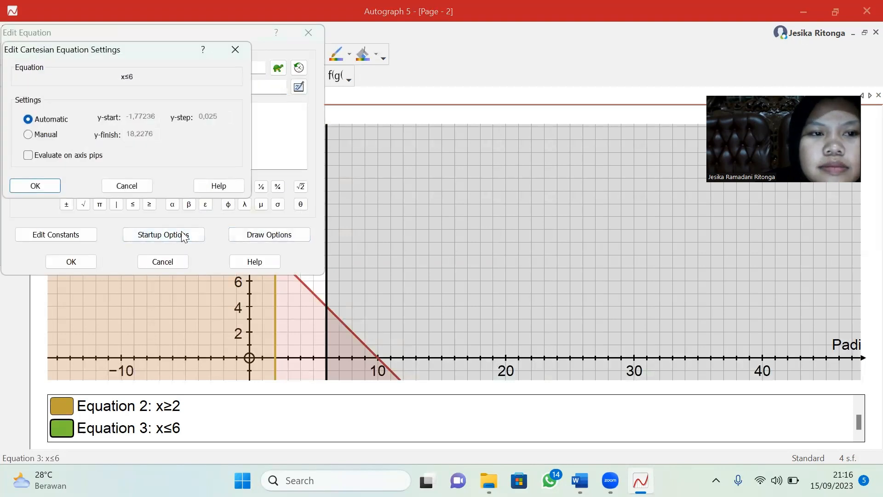
pyautogui.click(235, 50)
# Step: Review the available dash styles for the x≤6 boundary line, keep the solid style, and accept the equation
pyautogui.click(253, 233)
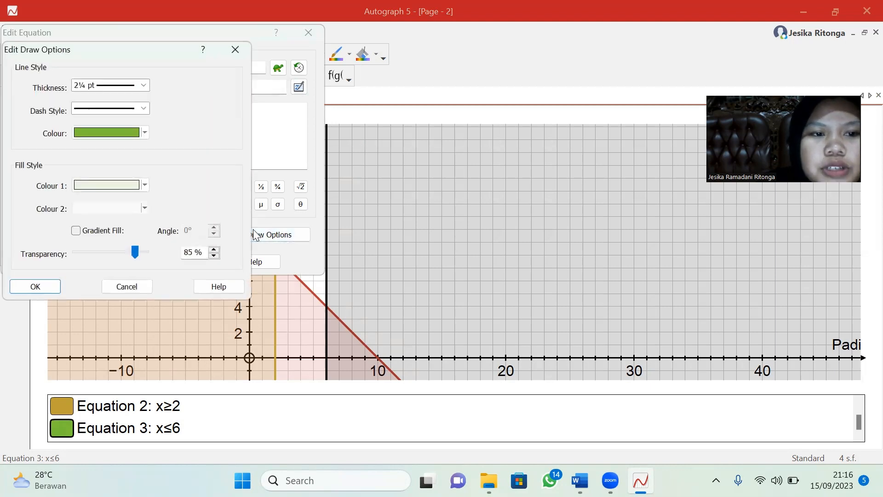
pyautogui.click(144, 105)
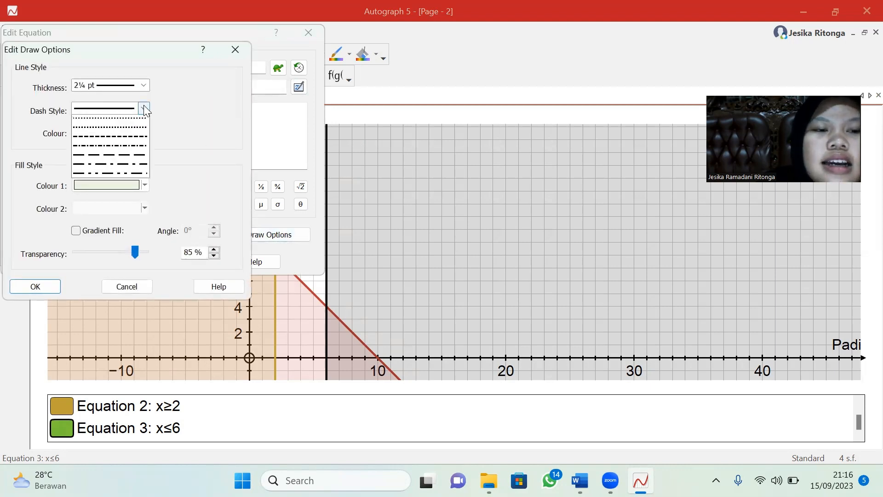
pyautogui.click(154, 115)
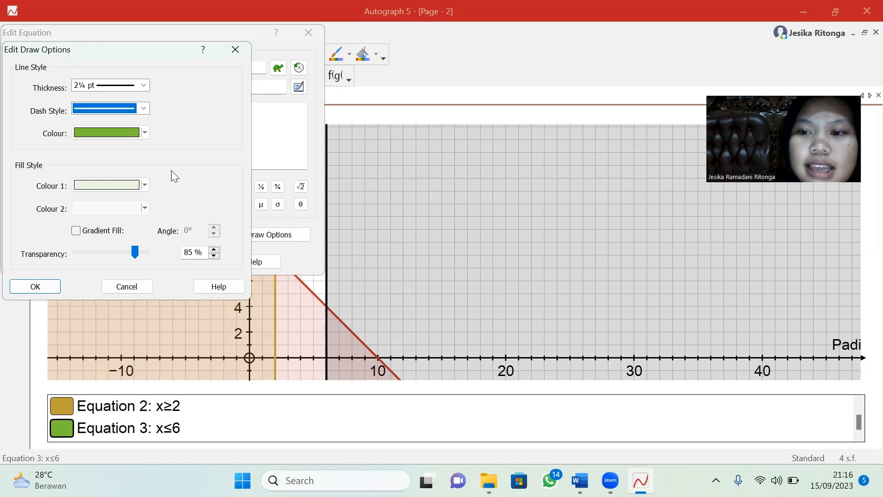
pyautogui.click(143, 109)
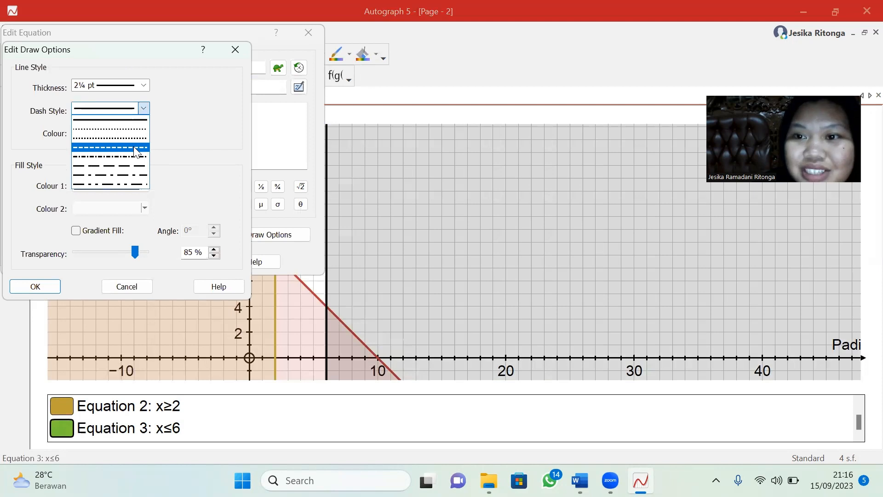
pyautogui.click(129, 121)
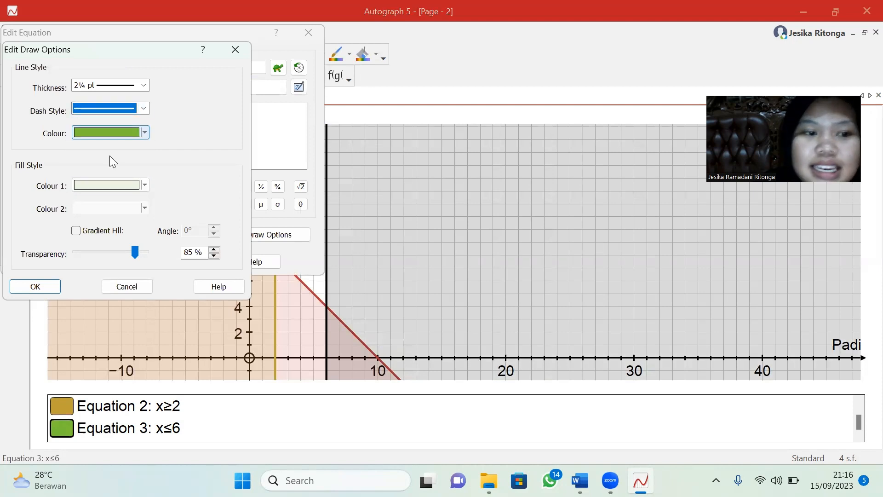
pyautogui.click(15, 290)
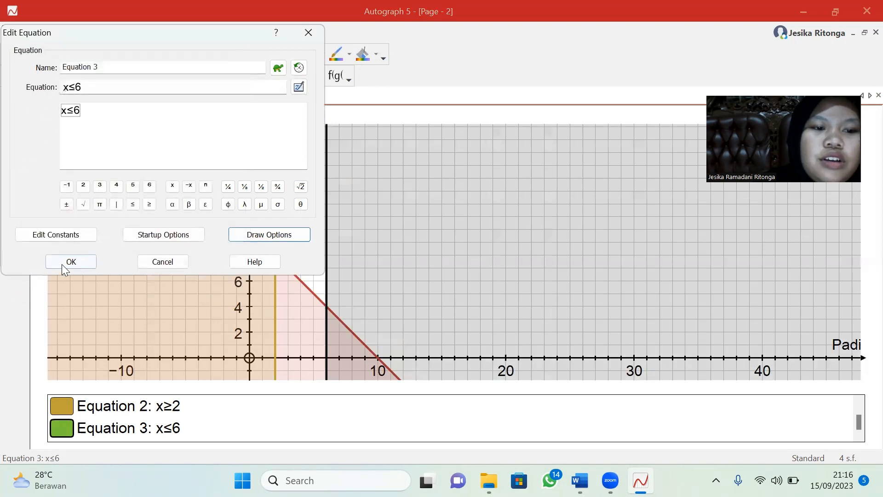
pyautogui.click(62, 264)
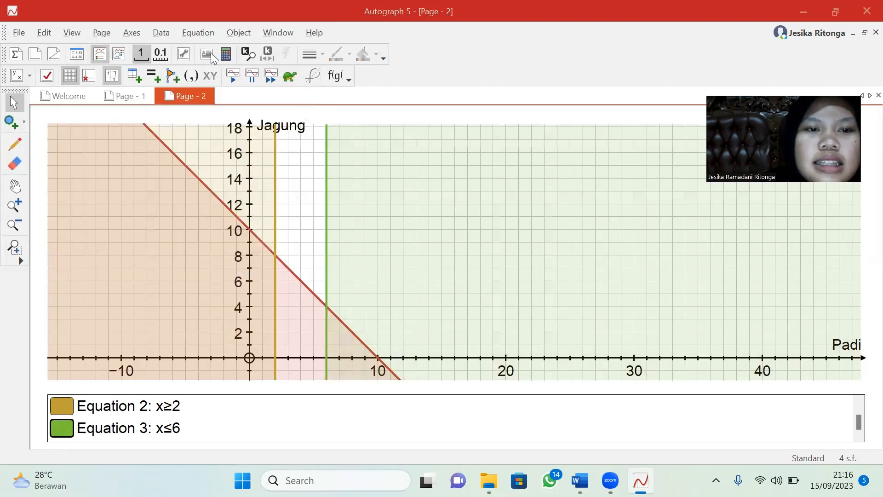
# Step: Start a new equation on the graph page and enter the inequality y≥4
pyautogui.click(209, 35)
pyautogui.click(209, 45)
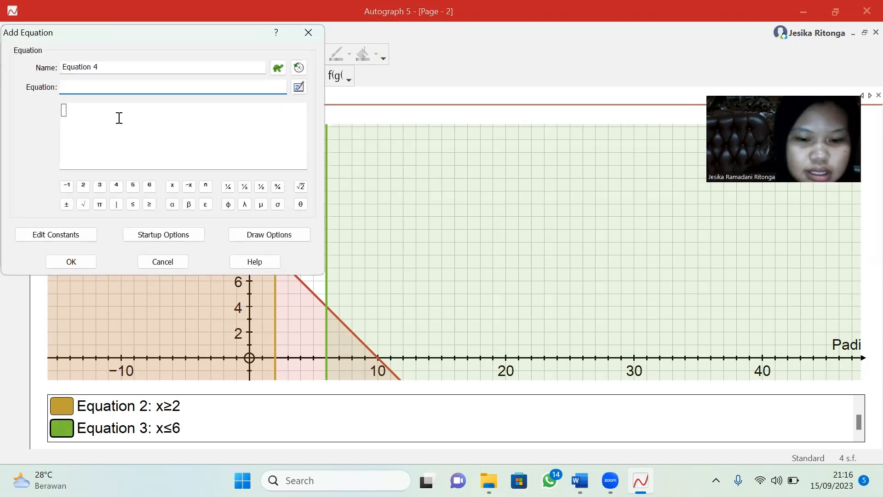
pyautogui.write('y')
pyautogui.click(149, 204)
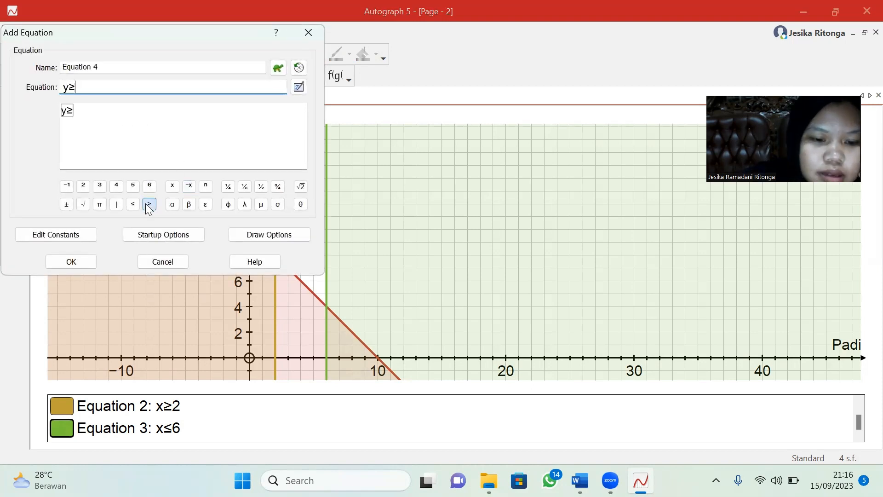
pyautogui.write('4')
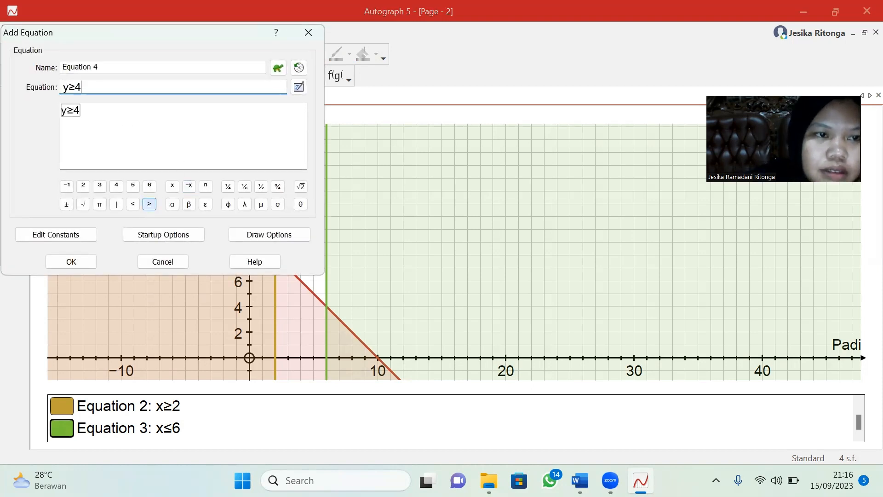
# Step: Give the y≥4 inequality a purple line and a pale lavender fill in its draw options, and plot it
pyautogui.click(252, 238)
pyautogui.click(145, 134)
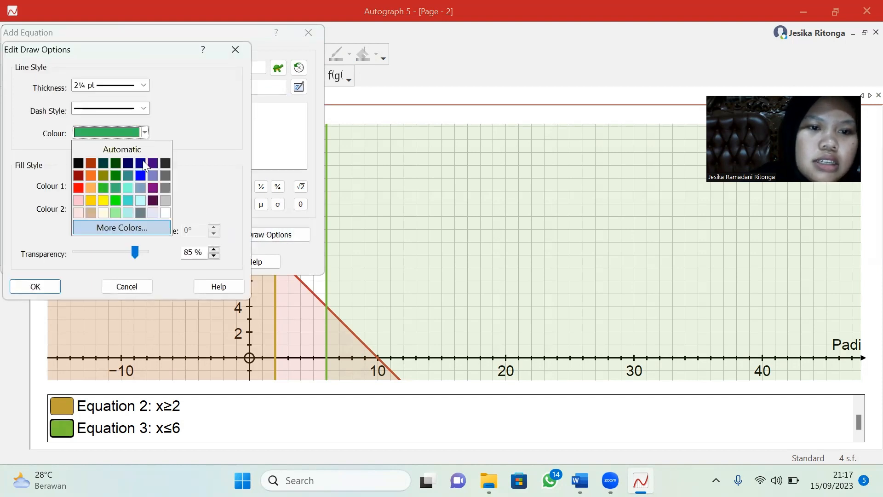
pyautogui.click(153, 187)
pyautogui.click(145, 185)
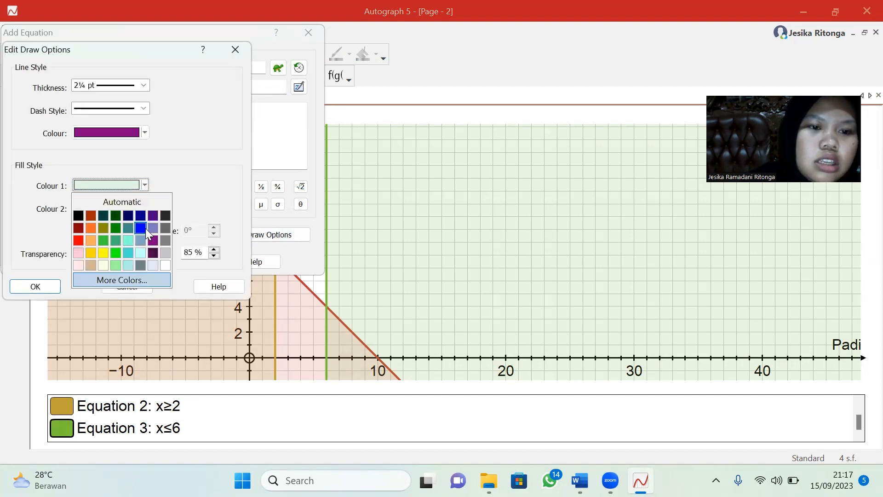
pyautogui.click(153, 265)
pyautogui.click(35, 286)
pyautogui.click(72, 261)
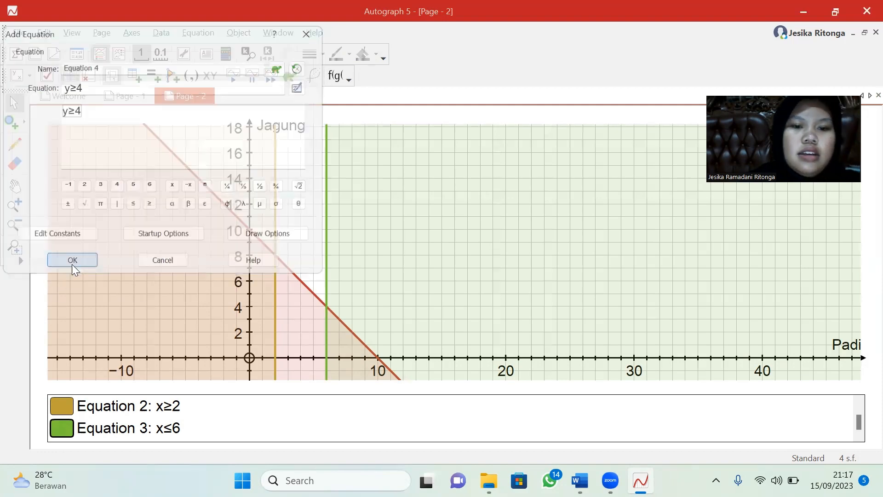
# Step: Start another new equation and enter the inequality y≤6
pyautogui.click(15, 186)
pyautogui.moveTo(89, 207)
pyautogui.mouseDown()
pyautogui.moveTo(137, 238)
pyautogui.moveTo(119, 215)
pyautogui.mouseUp()
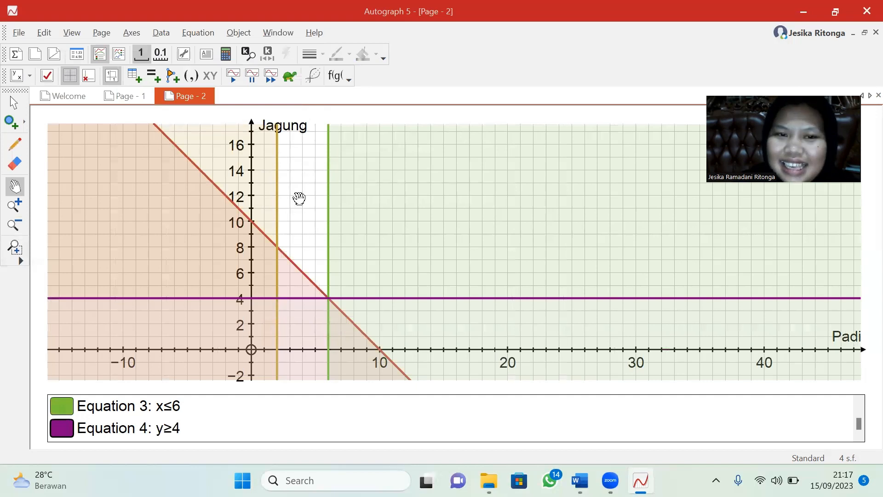
pyautogui.moveTo(296, 198); pyautogui.dragTo(237, 156)
pyautogui.click(197, 34)
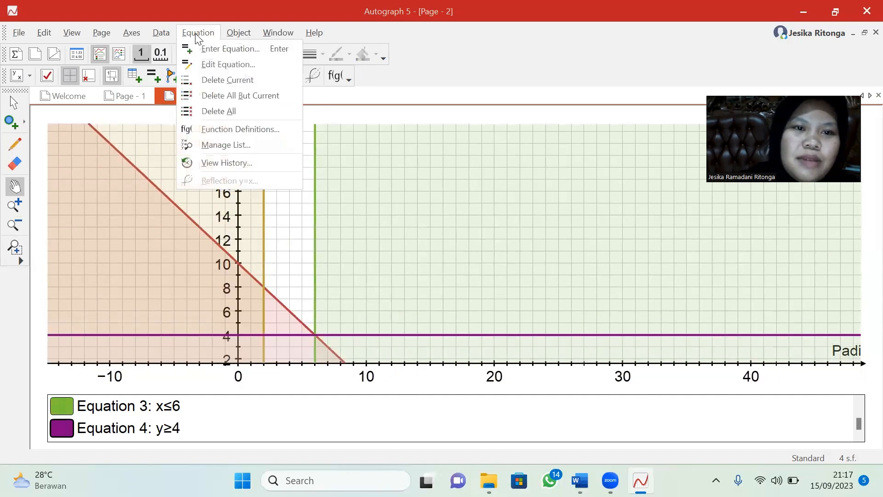
pyautogui.click(205, 49)
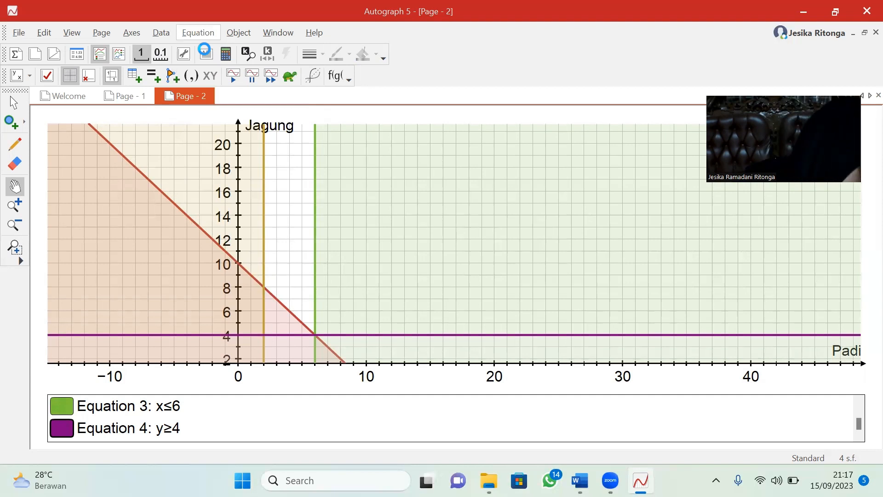
pyautogui.write('y')
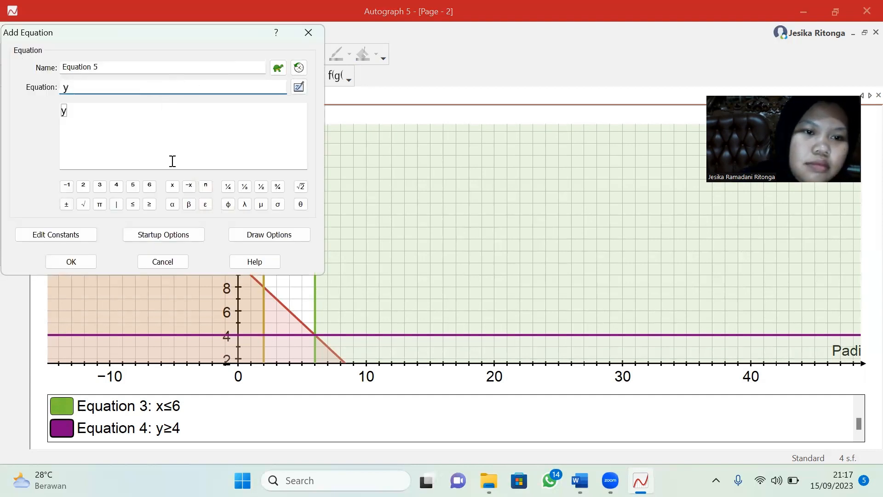
pyautogui.click(133, 203)
pyautogui.write('6')
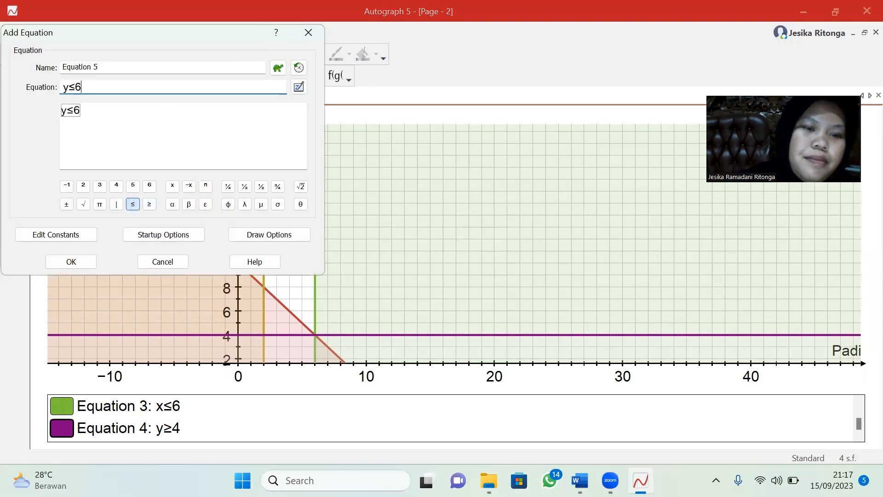
# Step: Give the y≤6 inequality a red line and a light orange fill in its draw options, and plot it
pyautogui.click(260, 232)
pyautogui.click(147, 132)
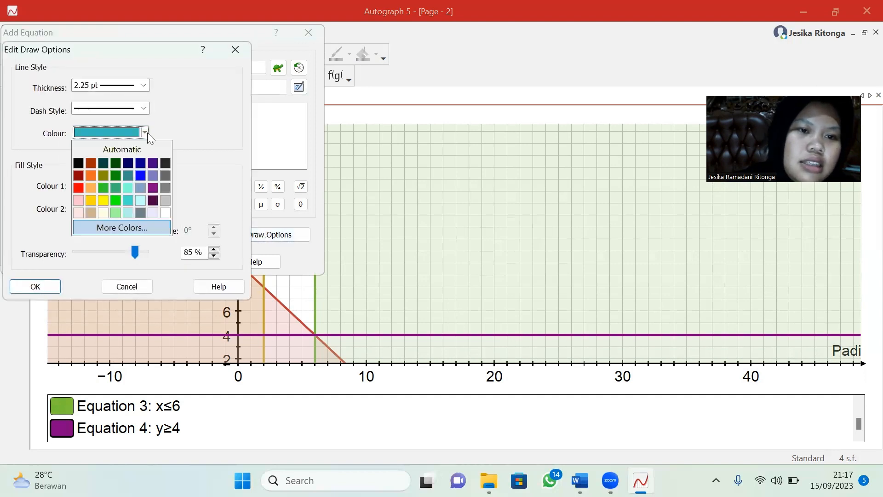
pyautogui.click(79, 188)
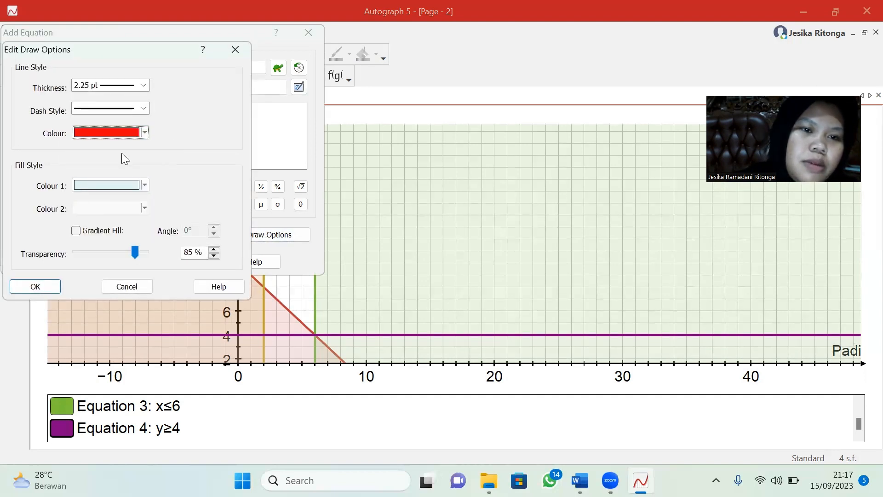
pyautogui.click(145, 185)
pyautogui.click(91, 243)
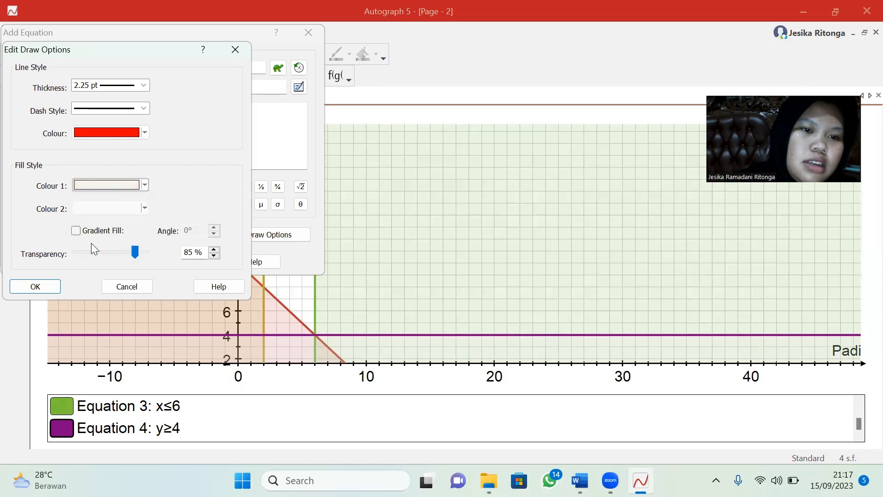
pyautogui.click(50, 284)
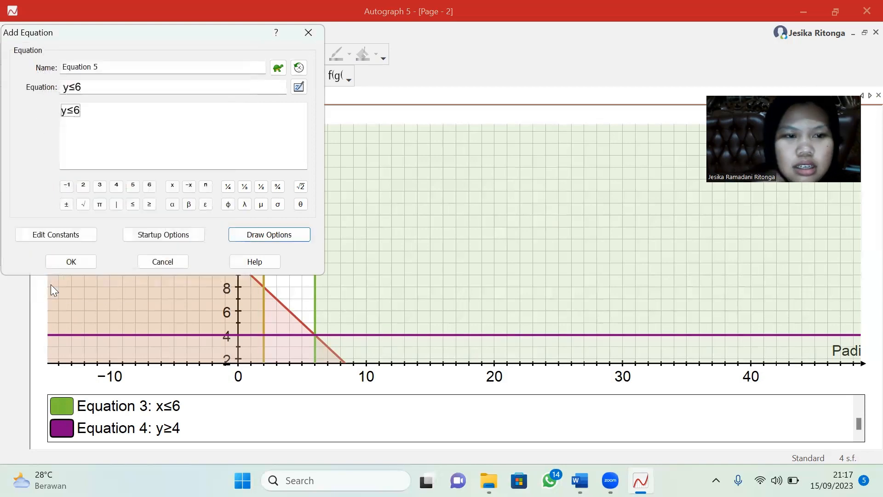
pyautogui.click(71, 260)
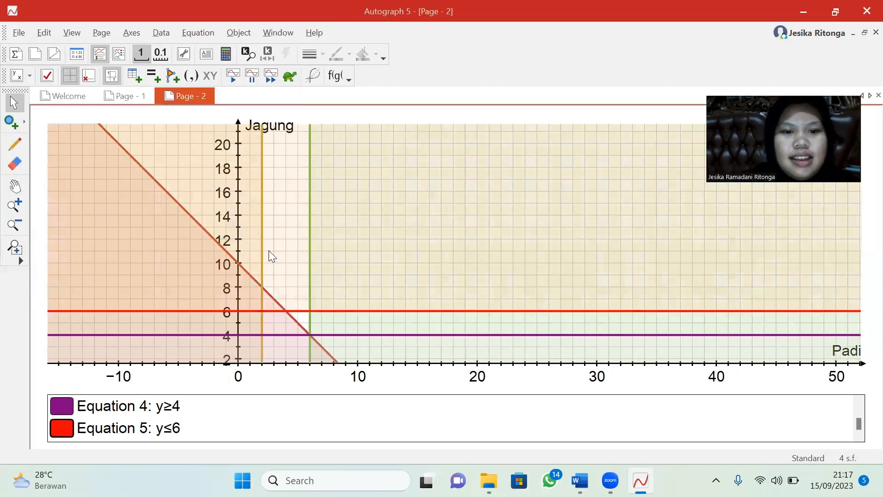
# Step: Examine the unshaded feasible region enclosed by the lines x+y=10, x=6 and y=6 at closer range
pyautogui.click(15, 186)
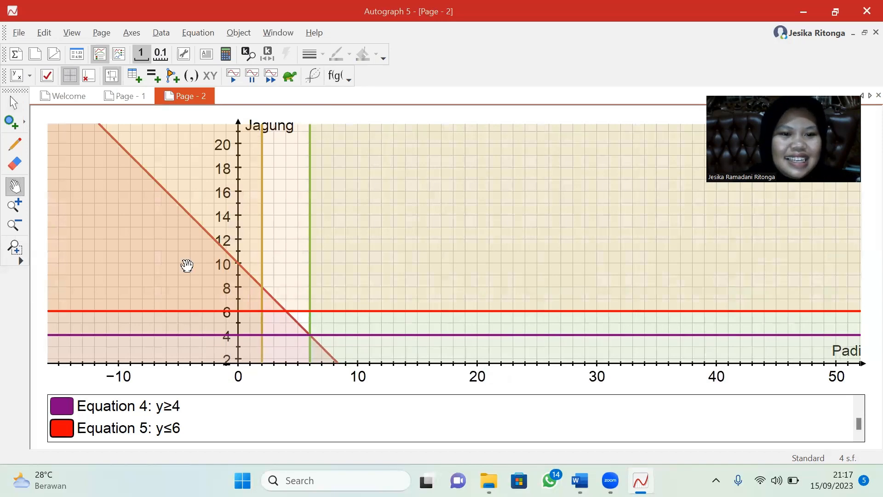
pyautogui.moveTo(267, 315); pyautogui.dragTo(238, 276)
pyautogui.click(14, 225)
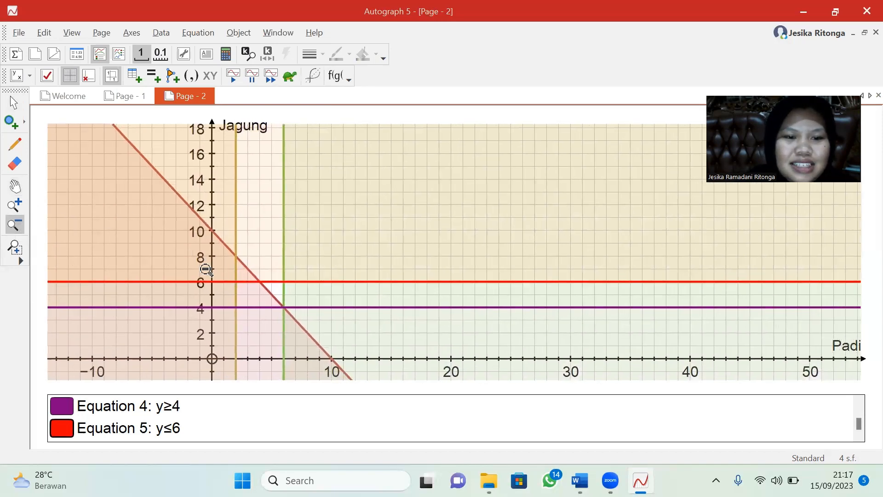
pyautogui.click(207, 270)
pyautogui.click(14, 204)
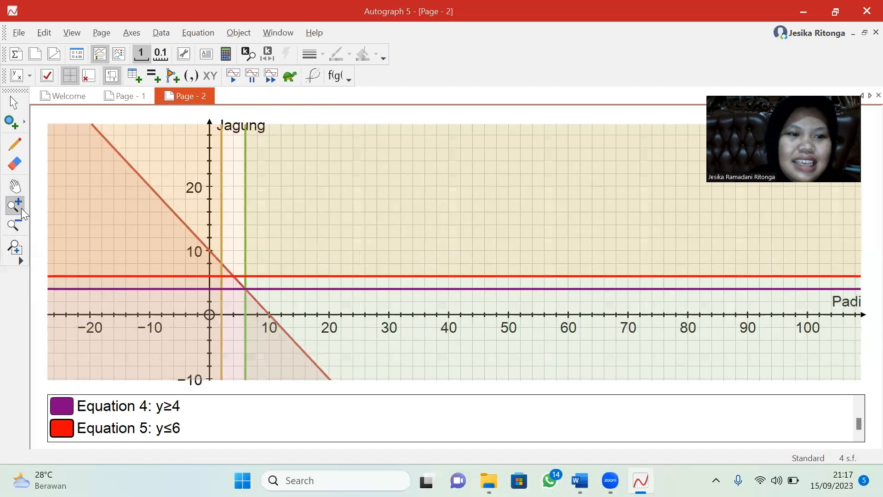
pyautogui.click(198, 260)
pyautogui.click(213, 281)
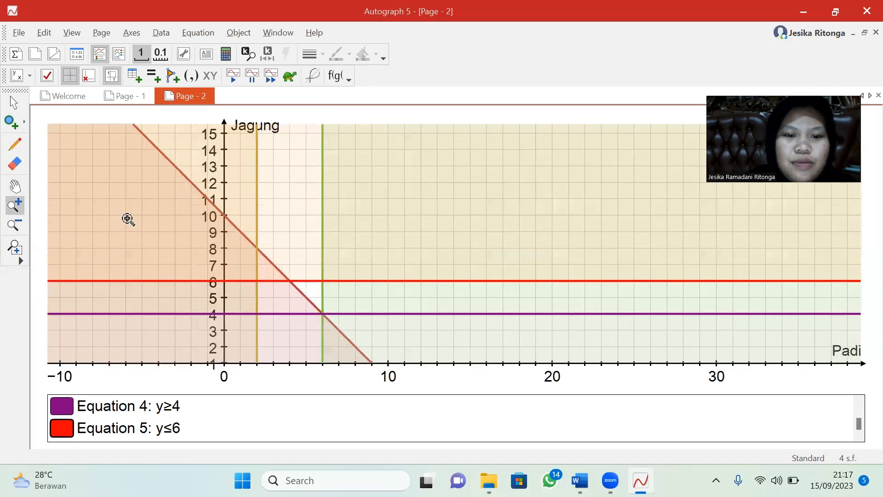
pyautogui.click(15, 186)
pyautogui.moveTo(173, 250); pyautogui.dragTo(109, 201)
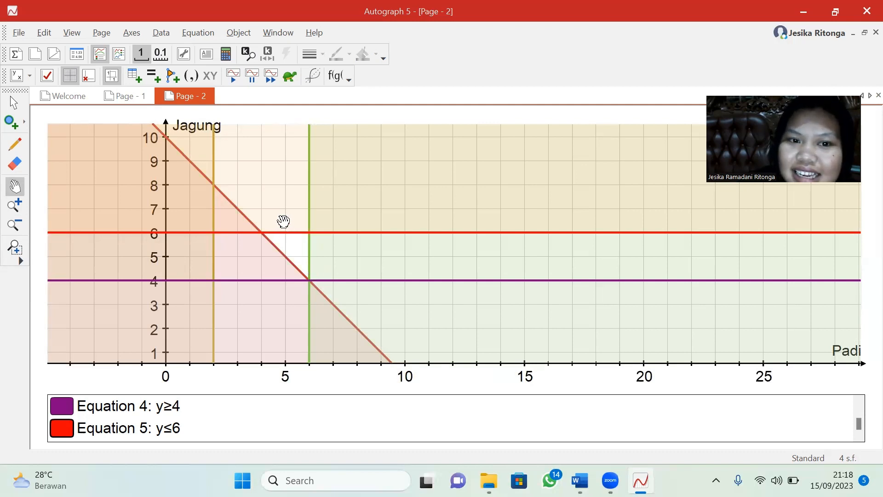
pyautogui.click(14, 204)
pyautogui.click(270, 281)
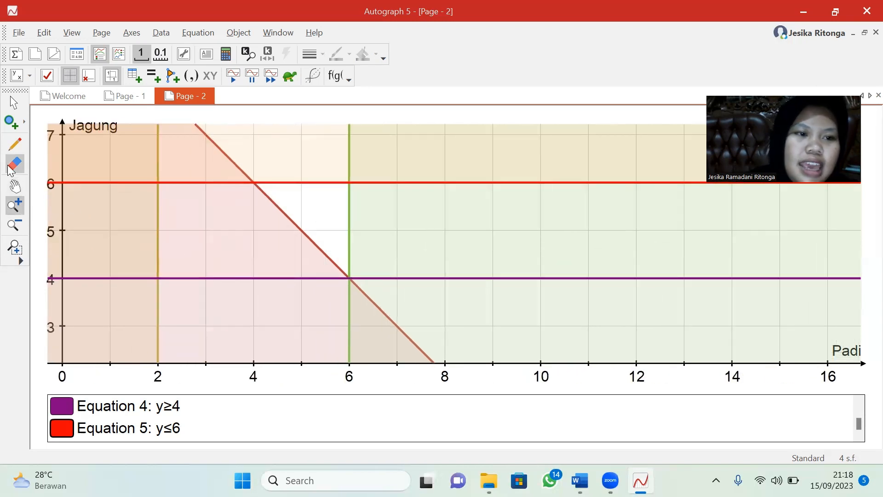
pyautogui.click(14, 186)
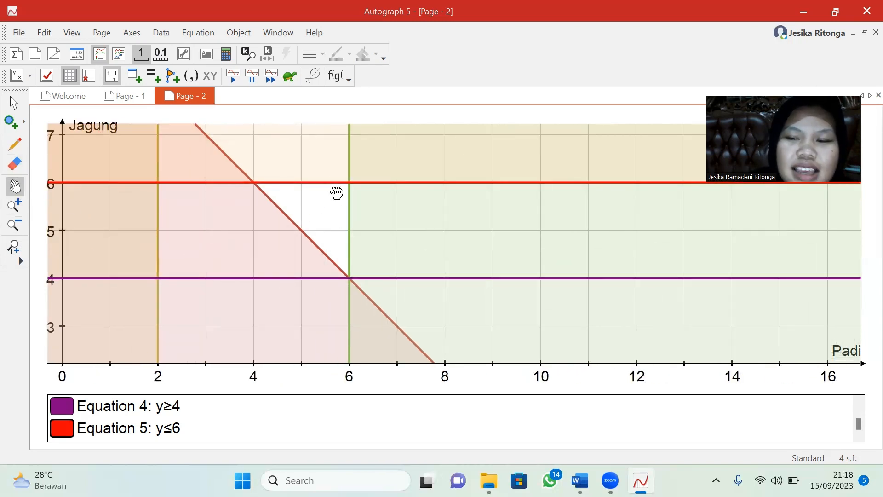
# Step: Add a text box reading "DP" to the graph, with no border and a frame background transparency of 100 %
pyautogui.click(201, 58)
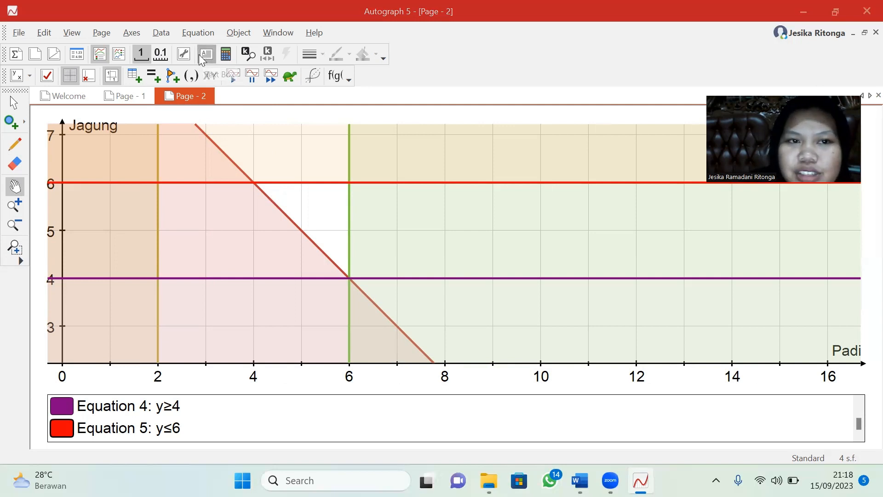
pyautogui.press('capslock')
pyautogui.write('DP')
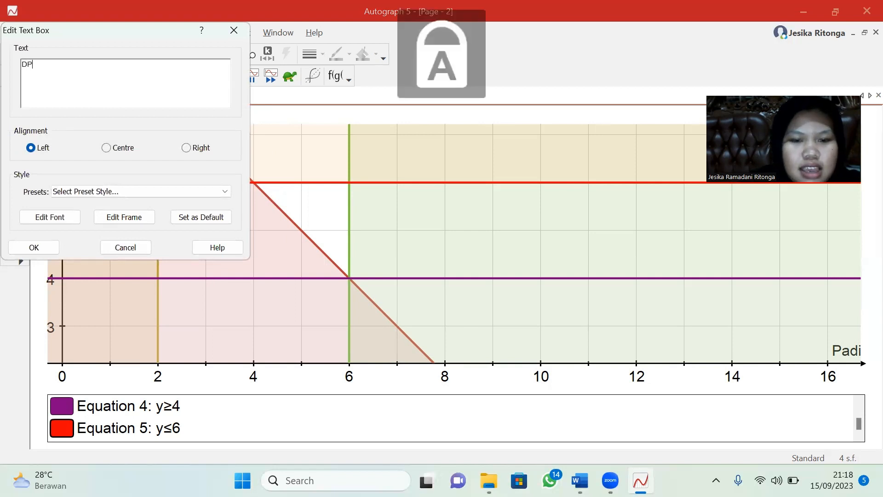
pyautogui.click(122, 218)
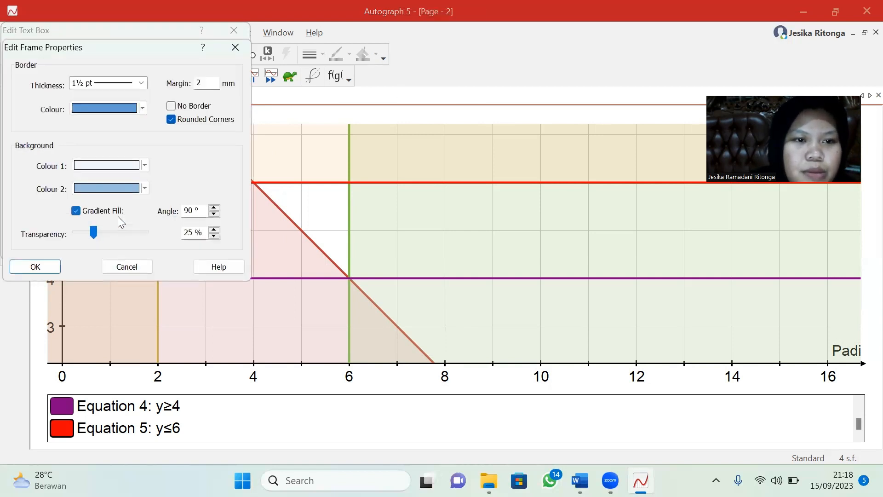
pyautogui.click(146, 114)
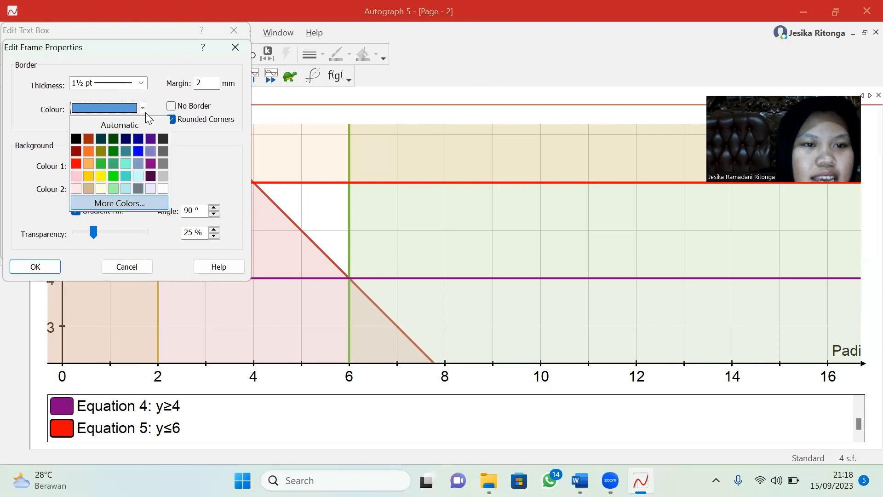
pyautogui.click(126, 139)
pyautogui.moveTo(92, 233); pyautogui.dragTo(171, 244)
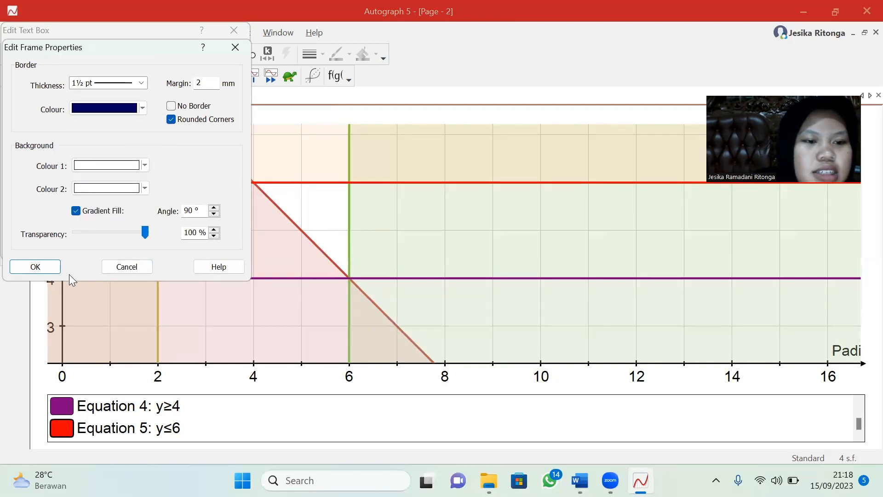
pyautogui.click(171, 106)
pyautogui.click(40, 268)
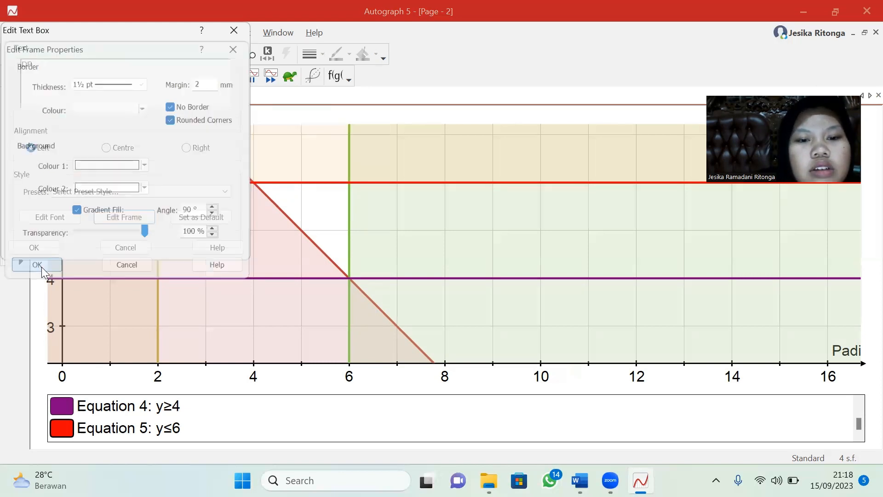
pyautogui.click(36, 248)
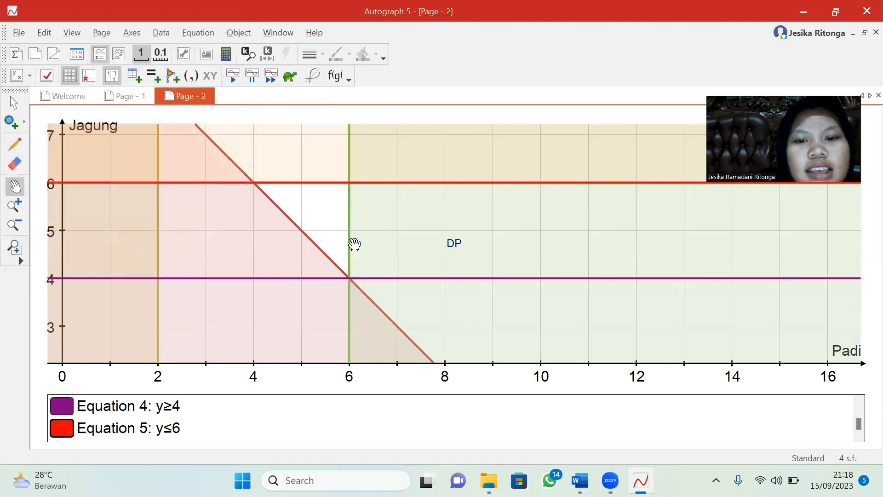
# Step: Move the "DP" text box into the unshaded triangular feasible region between the lines y=4 and y=6
pyautogui.moveTo(454, 253); pyautogui.dragTo(424, 238)
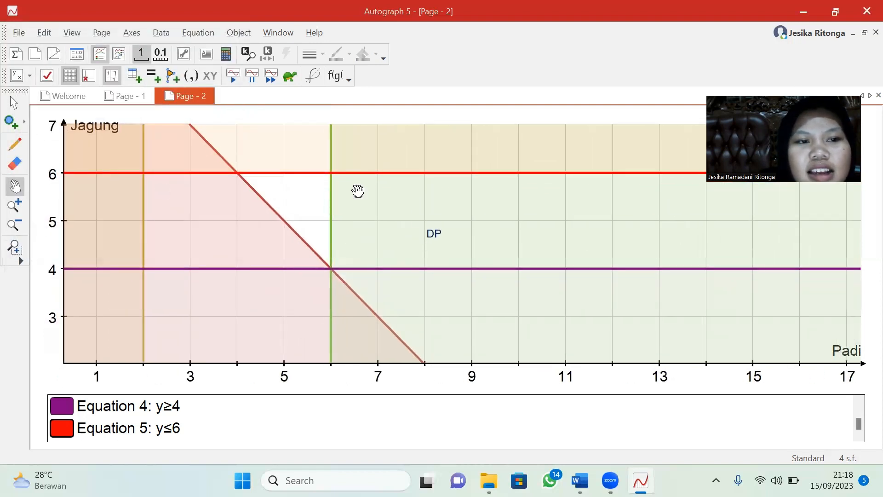
pyautogui.click(13, 102)
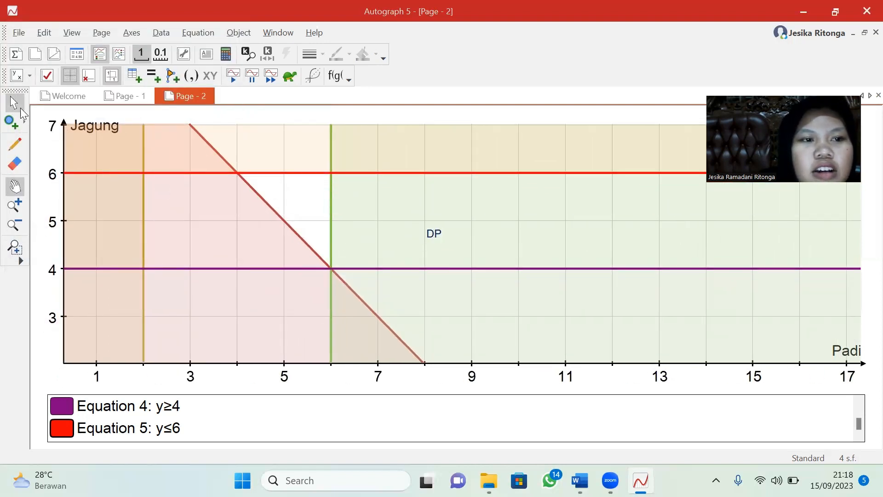
pyautogui.click(434, 234)
pyautogui.moveTo(434, 235); pyautogui.dragTo(309, 199)
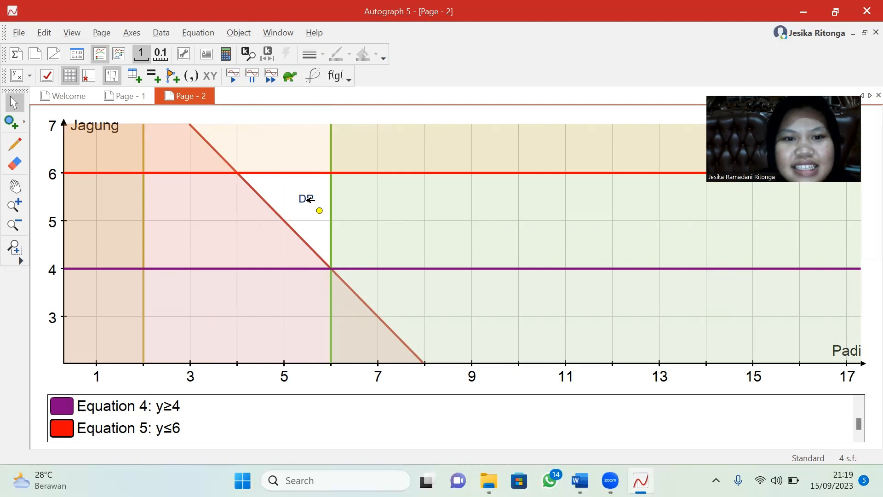
pyautogui.moveTo(306, 199)
pyautogui.mouseDown()
pyautogui.moveTo(309, 212)
pyautogui.moveTo(307, 203)
pyautogui.mouseUp()
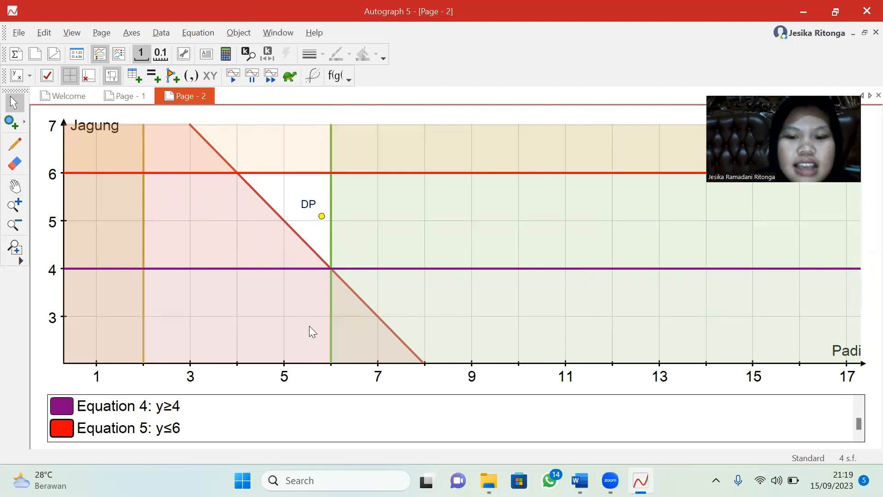
# Step: Review the corner point calculations for points A, B and C in the Word document and return to Autograph
pyautogui.click(573, 470)
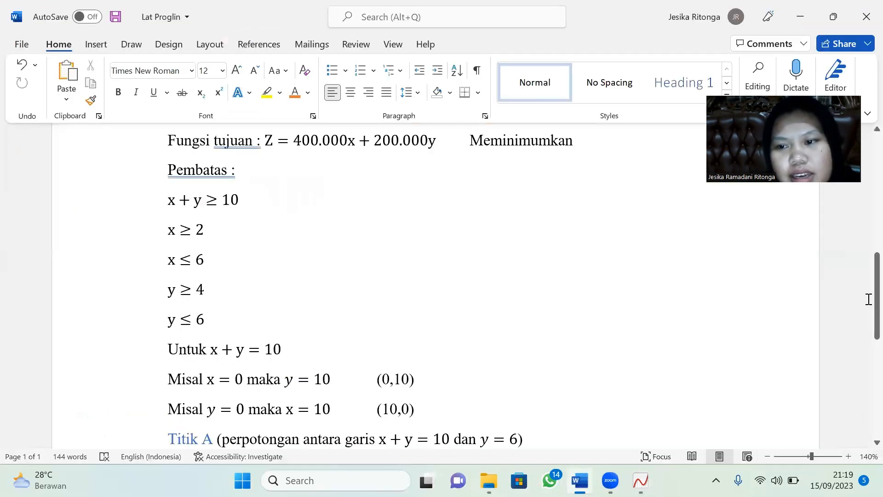
pyautogui.scroll(-5, 863, 322)
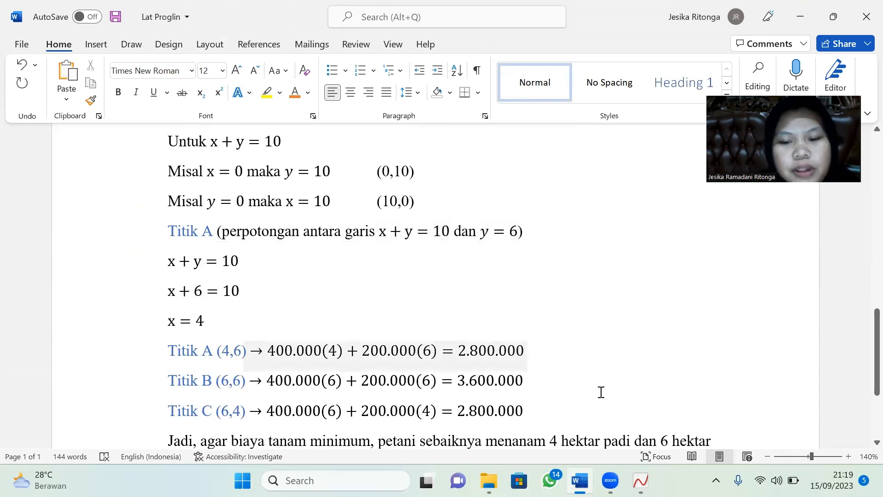
pyautogui.click(641, 481)
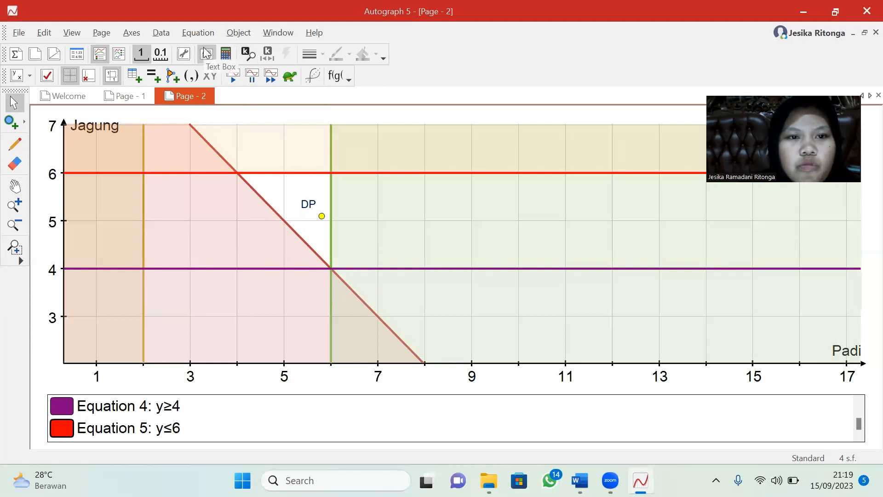
# Step: Plot a point at the coordinates x = 4, y = 6 on the graph
pyautogui.click(195, 78)
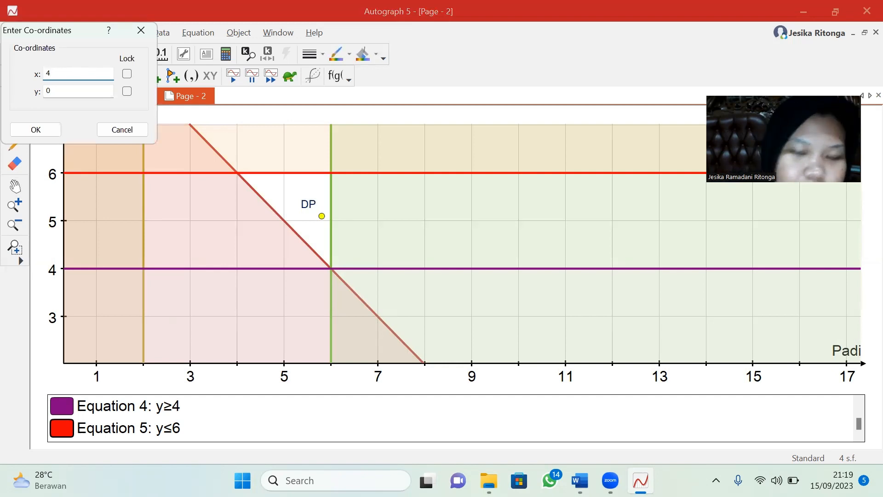
pyautogui.click(86, 87)
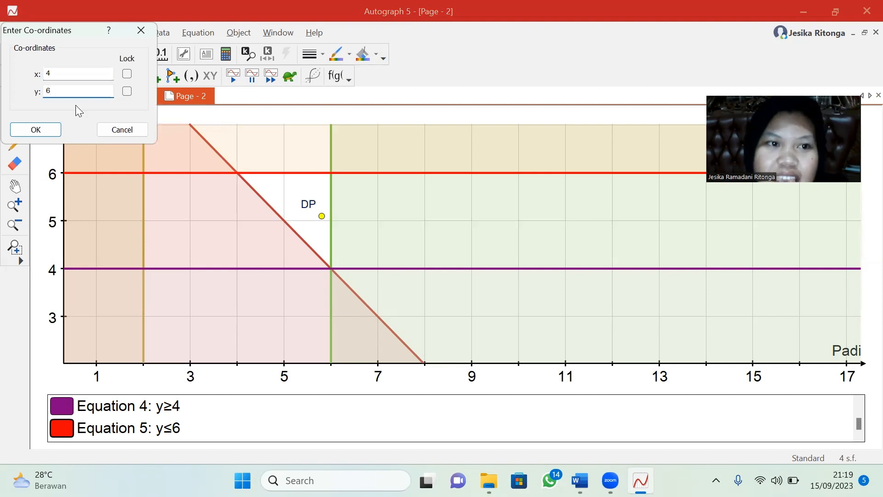
pyautogui.write('6')
pyautogui.click(52, 129)
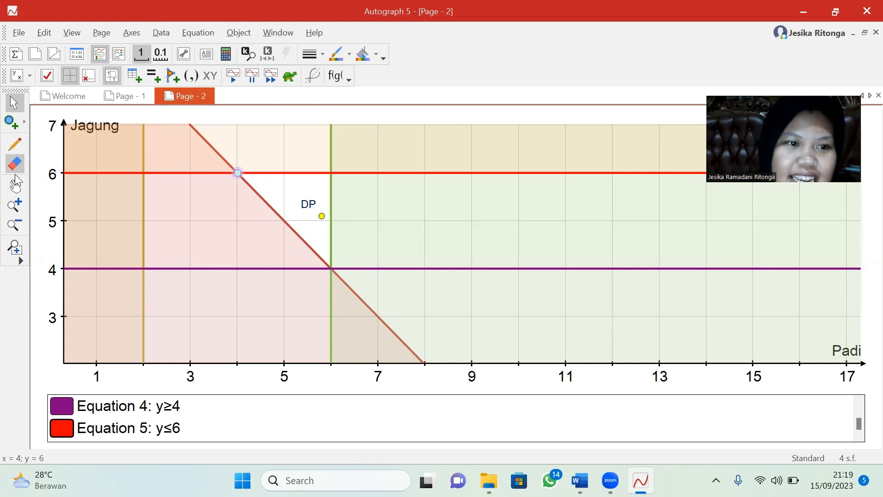
pyautogui.click(13, 206)
pyautogui.click(216, 190)
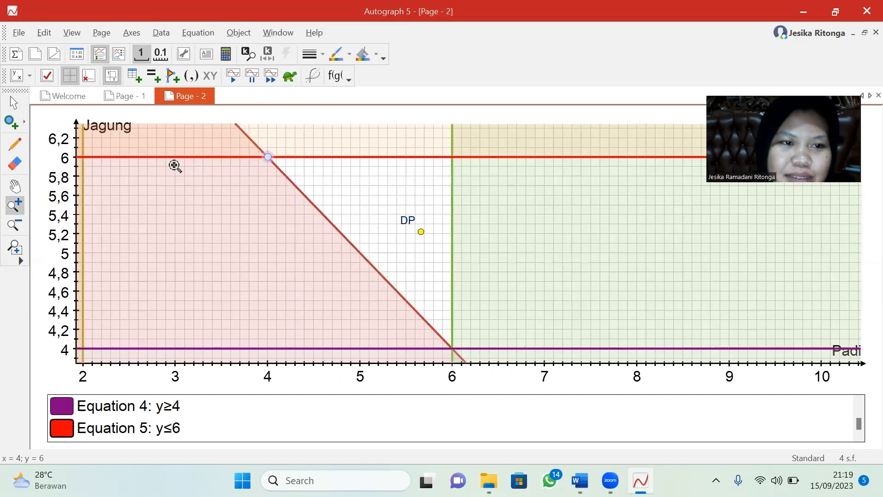
pyautogui.click(14, 225)
pyautogui.click(191, 201)
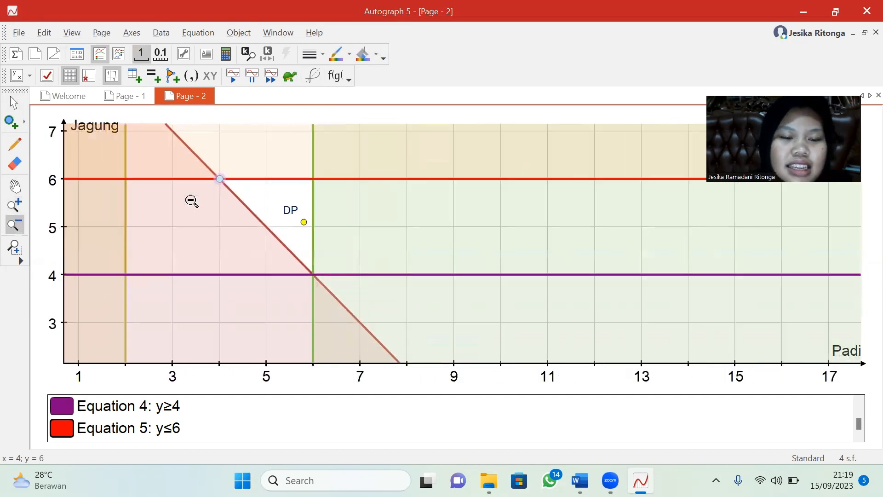
# Step: Check the second corner point in the Word document and plot it in Autograph at x = 6, y = 6
pyautogui.click(580, 480)
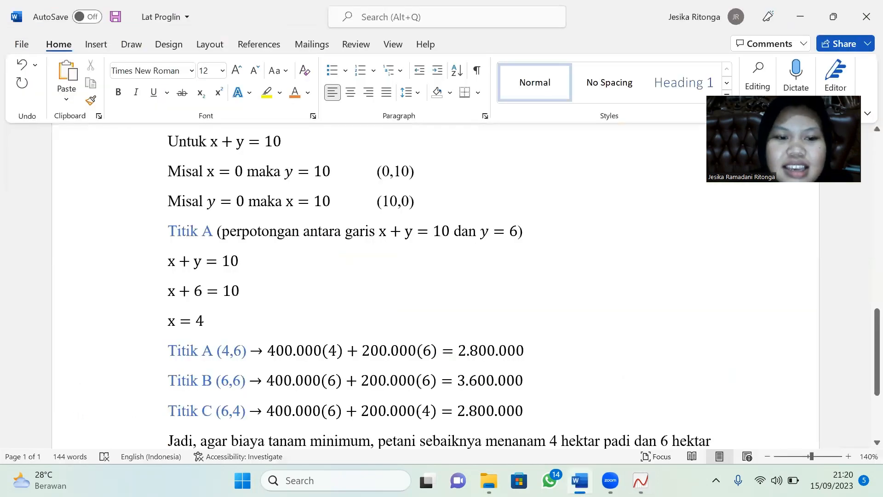
pyautogui.click(641, 480)
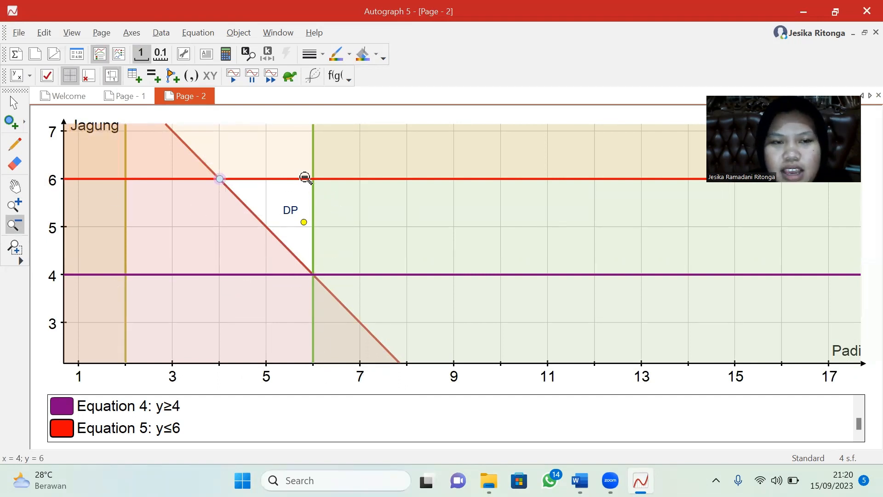
pyautogui.click(191, 76)
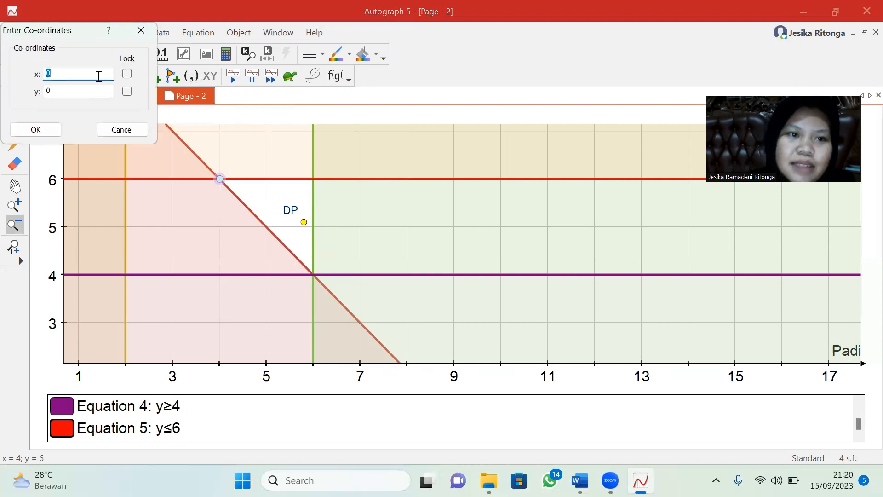
pyautogui.click(96, 91)
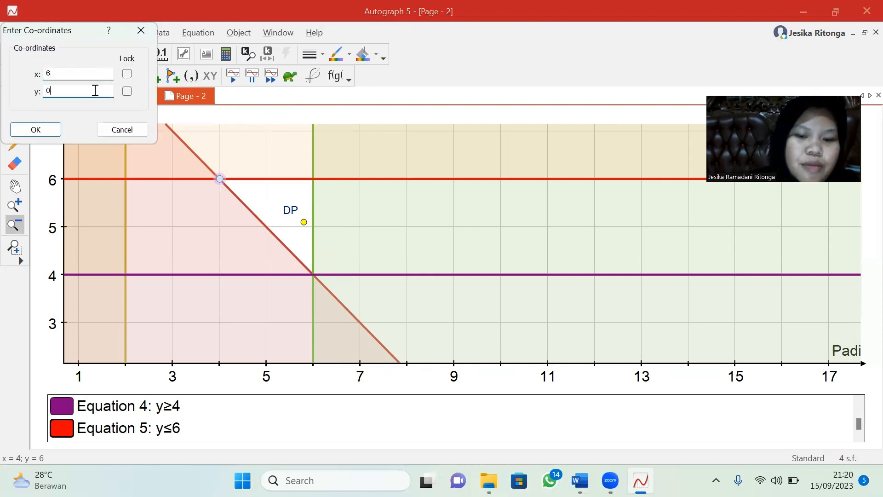
pyautogui.write('6')
pyautogui.click(36, 130)
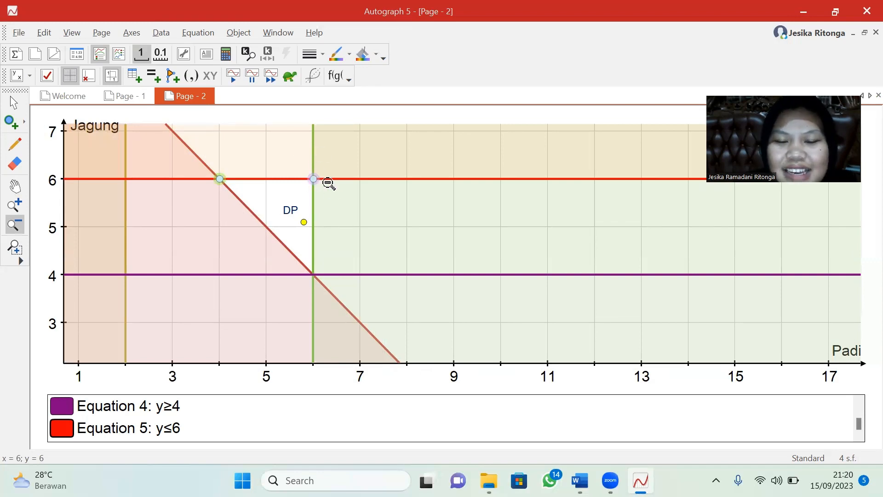
# Step: Check the third corner point in the Word document and plot it in Autograph at x = 6, y = 4
pyautogui.click(582, 468)
pyautogui.click(641, 480)
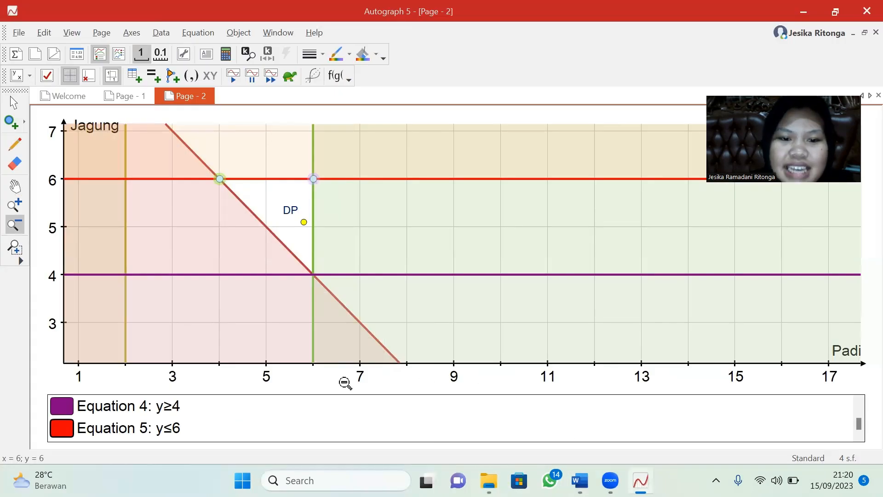
pyautogui.click(192, 76)
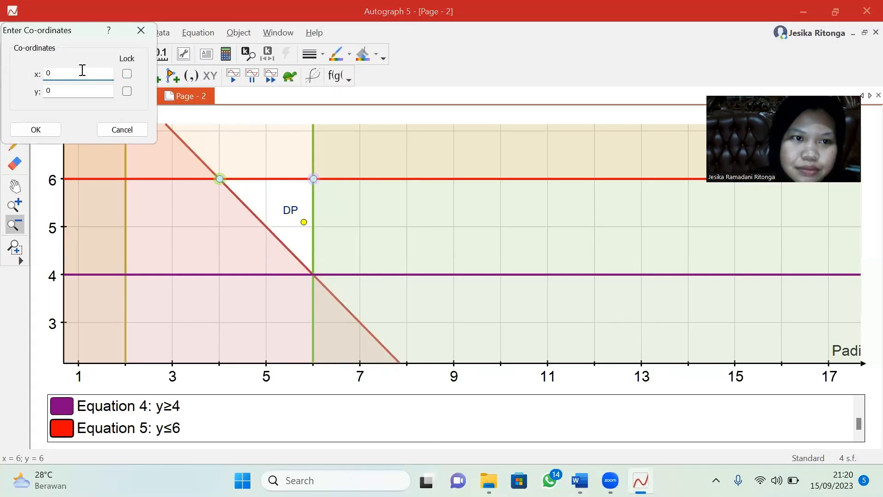
pyautogui.click(86, 89)
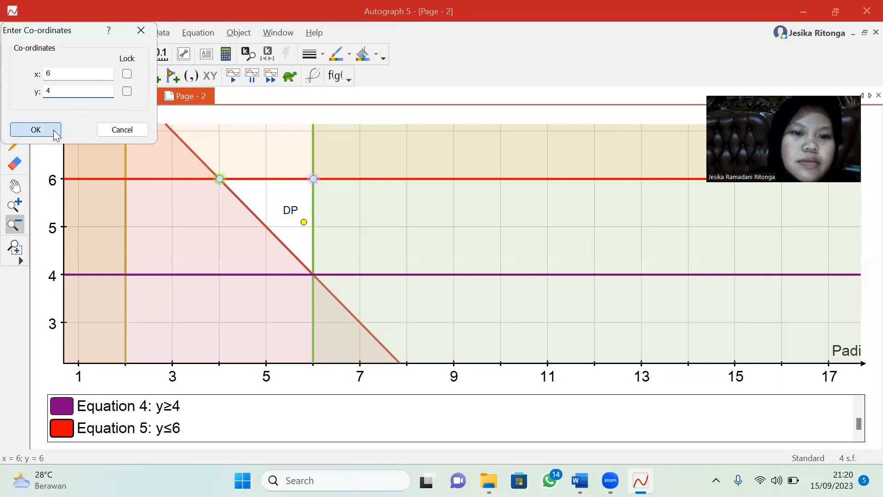
pyautogui.click(27, 129)
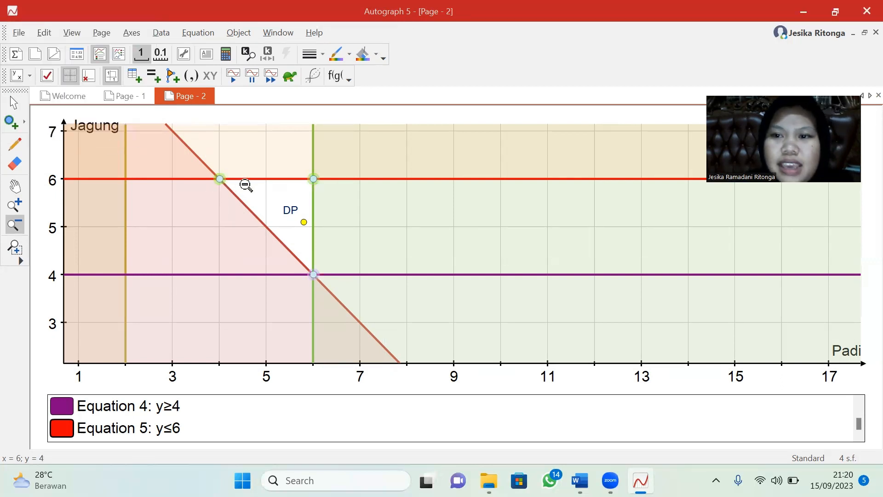
# Step: Select only the point at (4, 6), label it with a text box reading "A: (4; 6)", and place the label just below the point
pyautogui.click(16, 104)
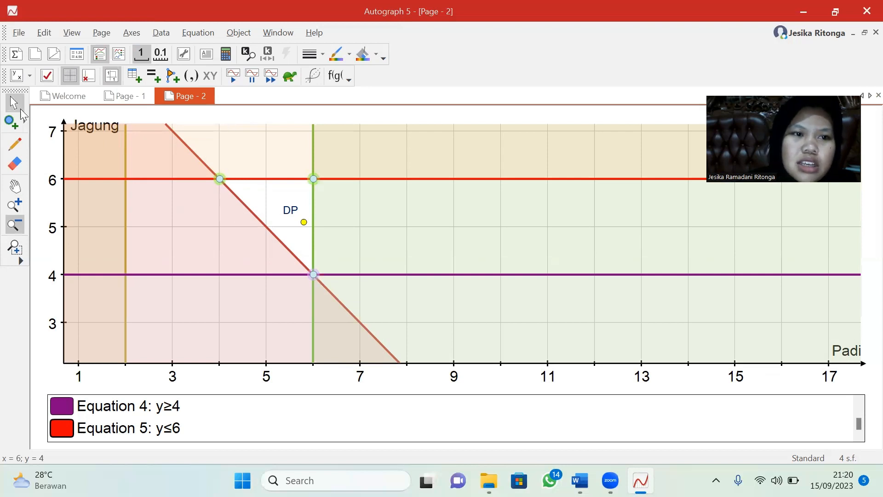
pyautogui.click(313, 184)
pyautogui.click(314, 184)
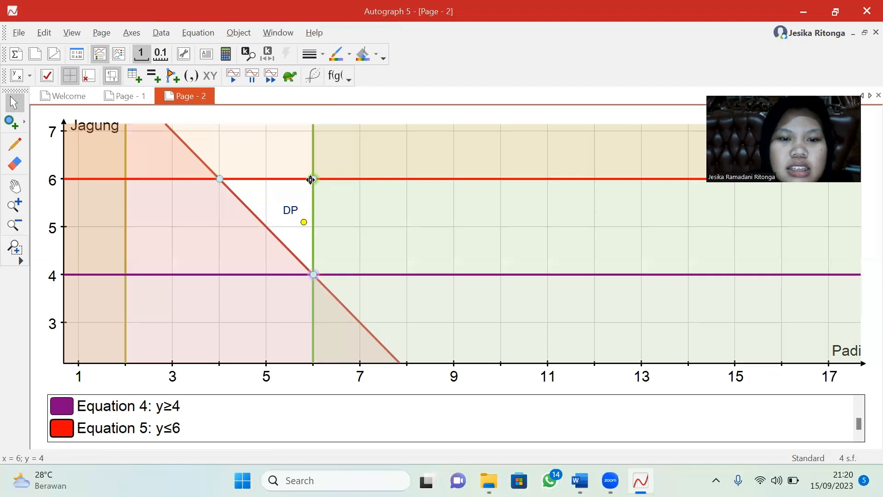
pyautogui.click(314, 276)
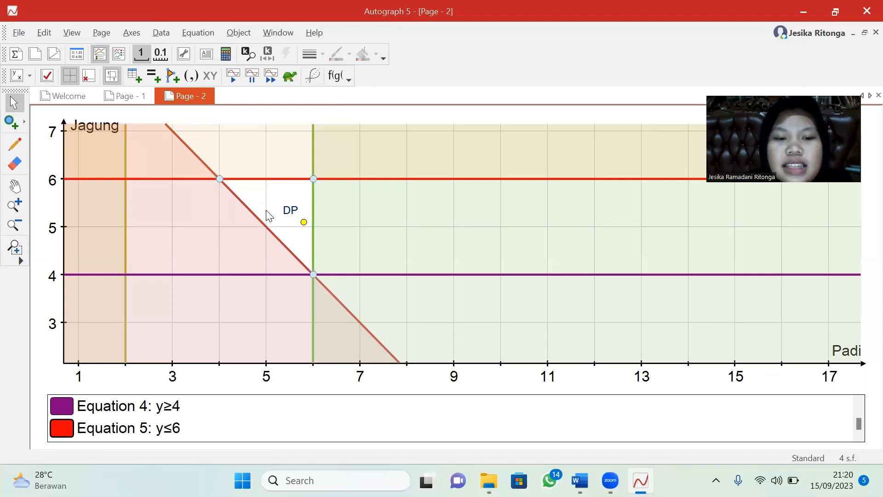
pyautogui.click(217, 182)
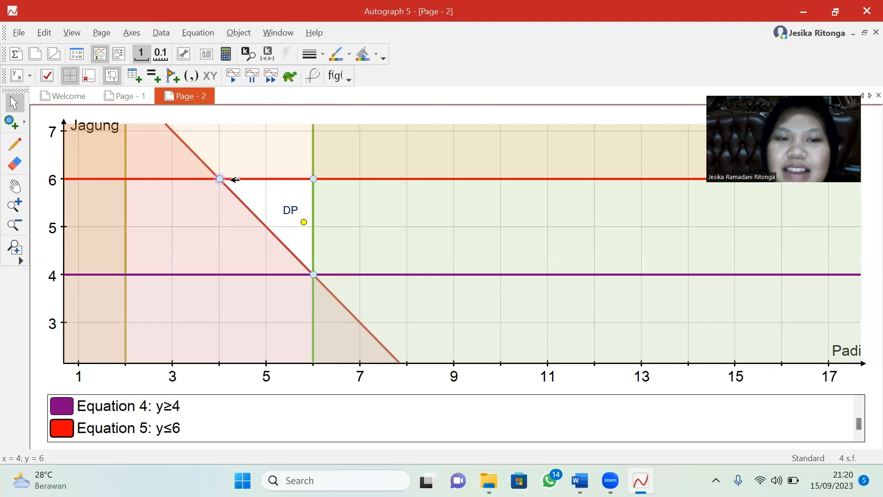
pyautogui.click(213, 55)
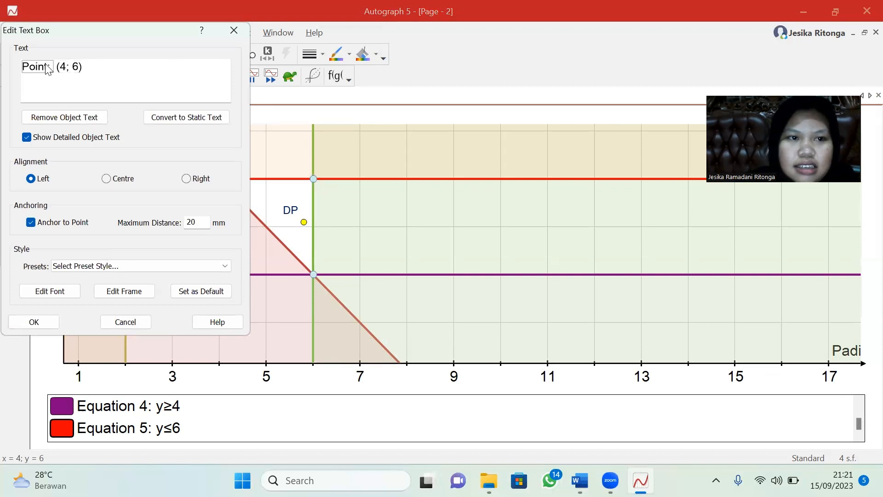
pyautogui.press('BackSpace')
pyautogui.press('BackSpace')
pyautogui.press('BackSpace')
pyautogui.press('BackSpace')
pyautogui.press('BackSpace')
pyautogui.press('capslock')
pyautogui.write('a')
pyautogui.press('capslock')
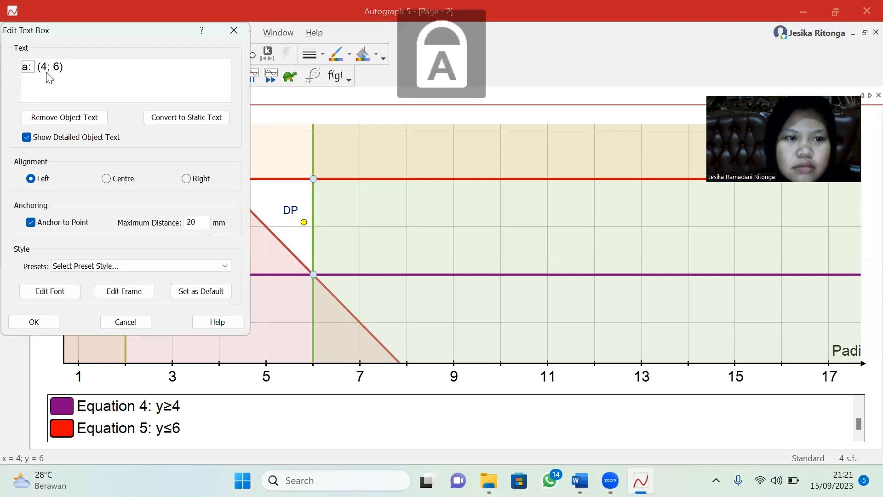
pyautogui.press('BackSpace')
pyautogui.write('A')
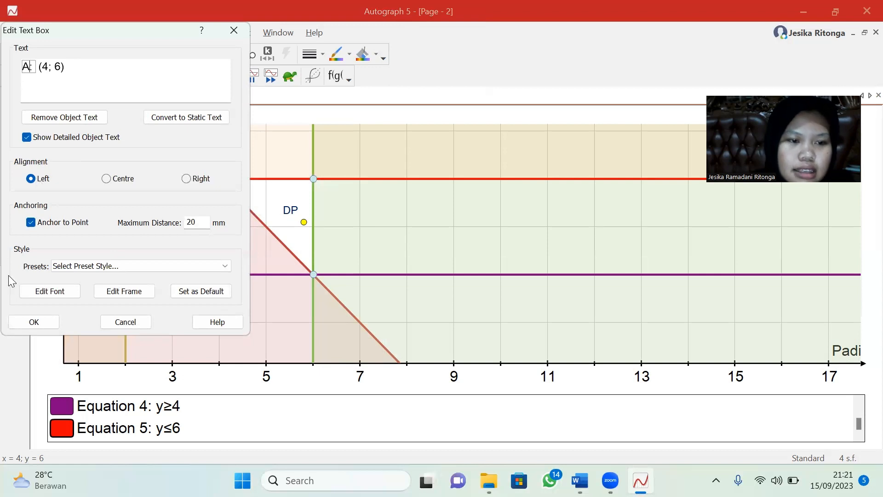
pyautogui.click(28, 322)
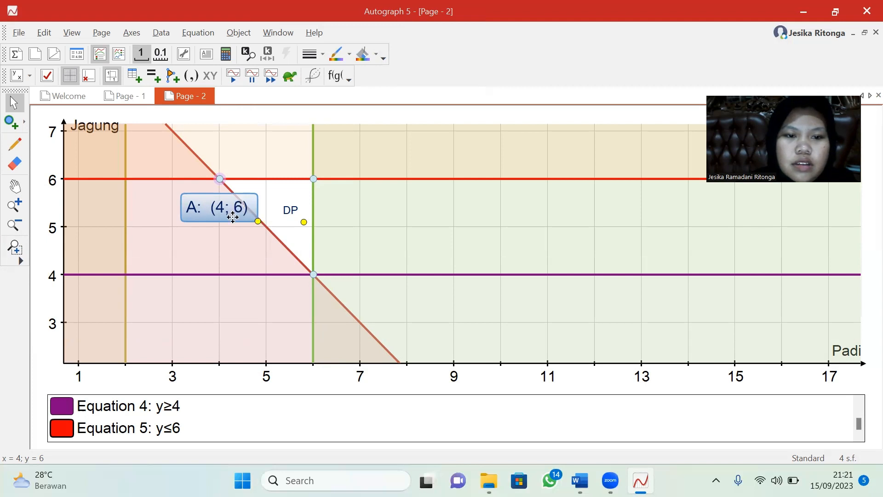
pyautogui.moveTo(233, 213)
pyautogui.mouseDown()
pyautogui.moveTo(233, 191)
pyautogui.moveTo(227, 212)
pyautogui.mouseUp()
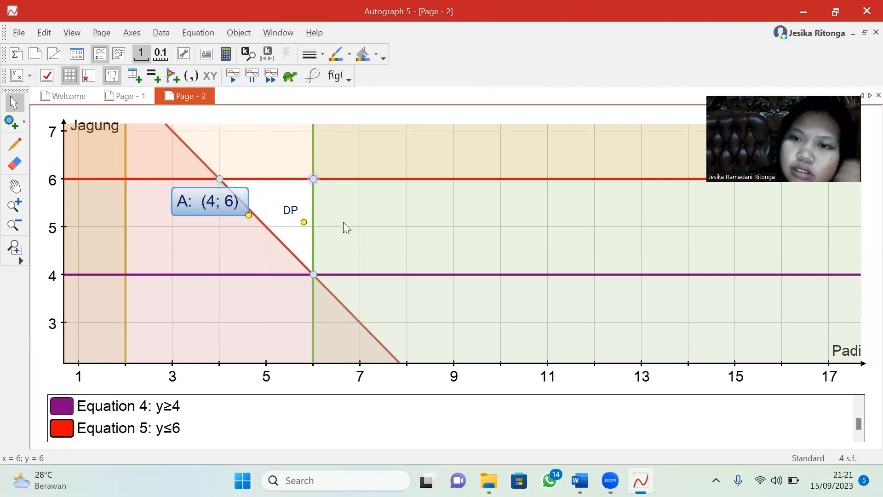
# Step: Label the point at (6, 6) with a text box reading "B: (6; 6)" and move the label just above the point
pyautogui.click(206, 54)
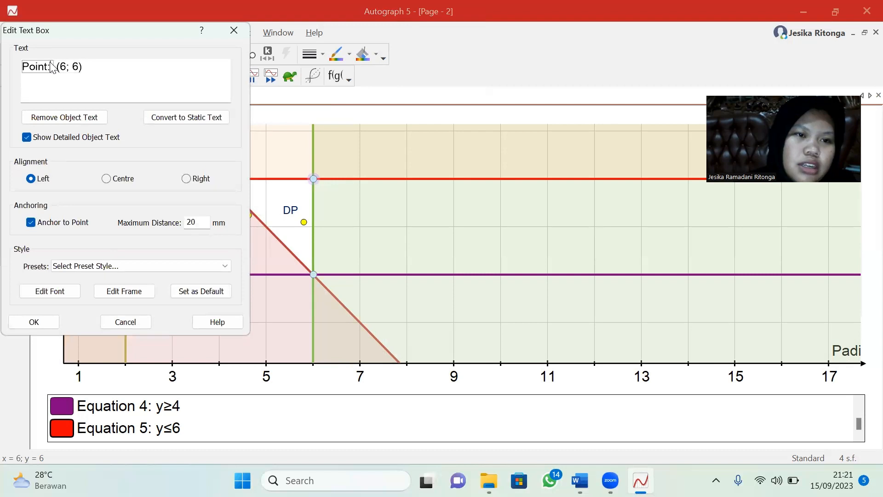
pyautogui.press('BackSpace')
pyautogui.press('BackSpace')
pyautogui.press('BackSpace')
pyautogui.press('BackSpace')
pyautogui.press('BackSpace')
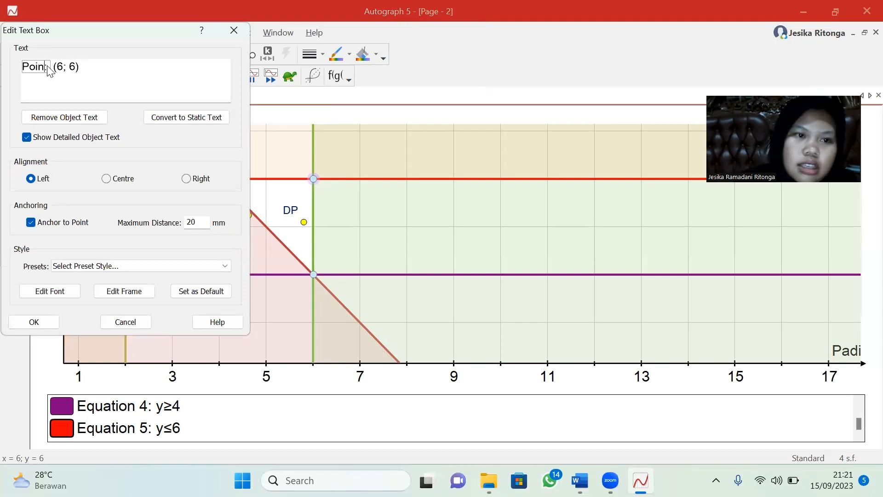
pyautogui.write('B')
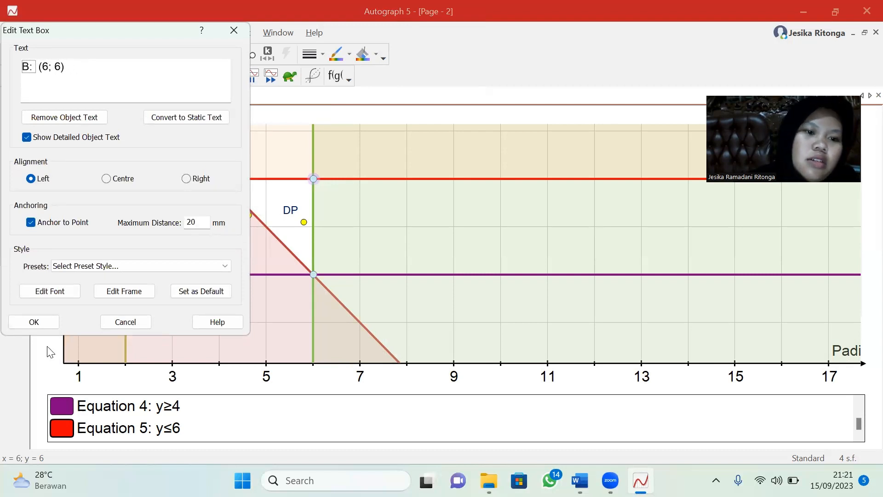
pyautogui.click(39, 327)
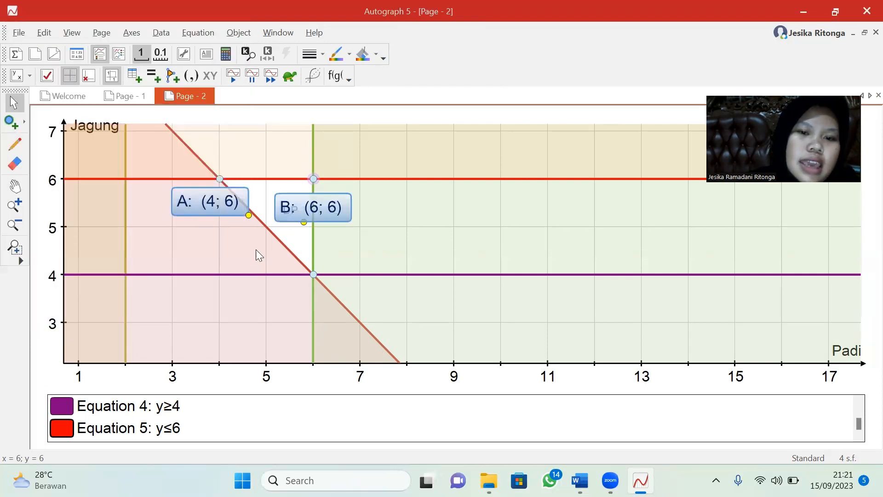
pyautogui.moveTo(337, 211); pyautogui.dragTo(352, 162)
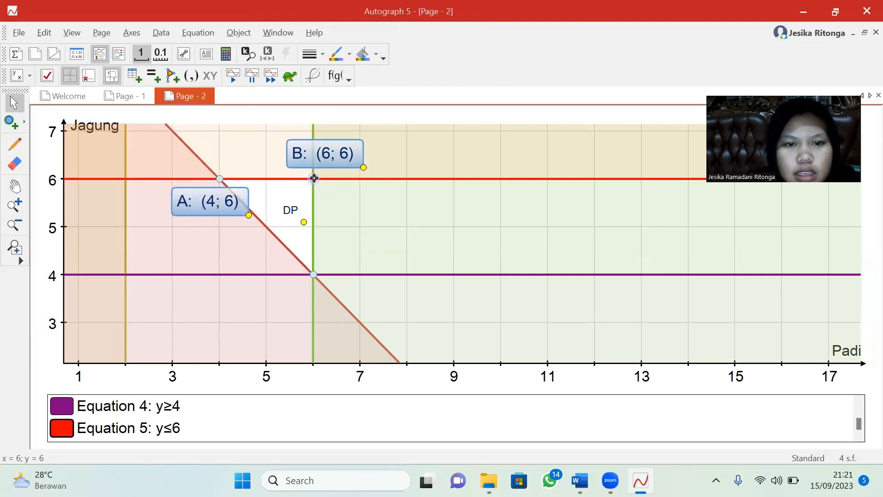
# Step: Label the point at (6, 4) with a text box reading "C: (6; 4)"
pyautogui.click(318, 253)
pyautogui.click(314, 276)
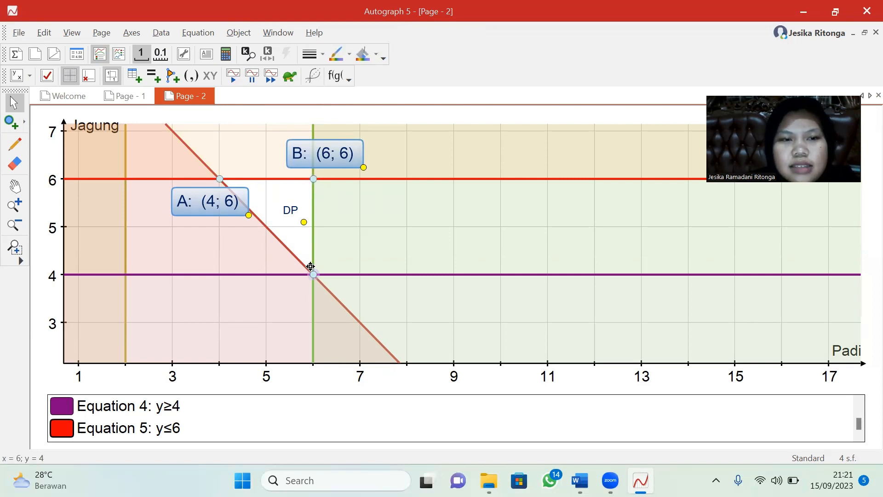
pyautogui.click(203, 51)
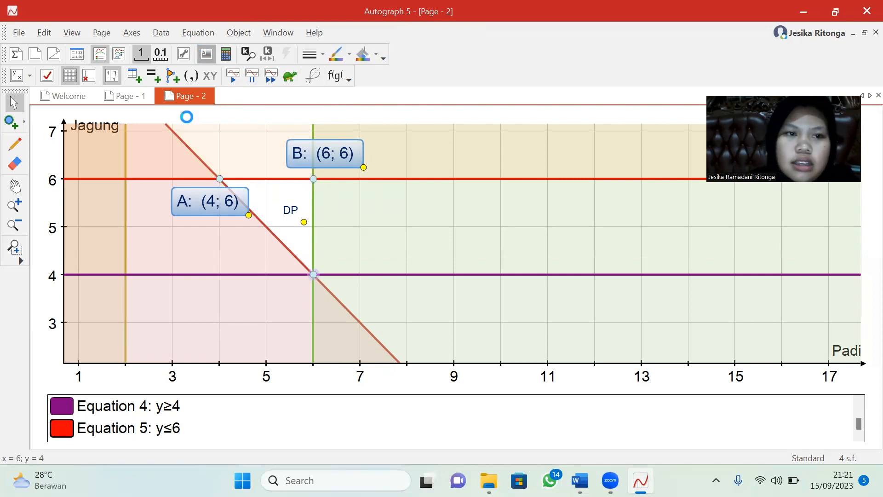
pyautogui.click(49, 70)
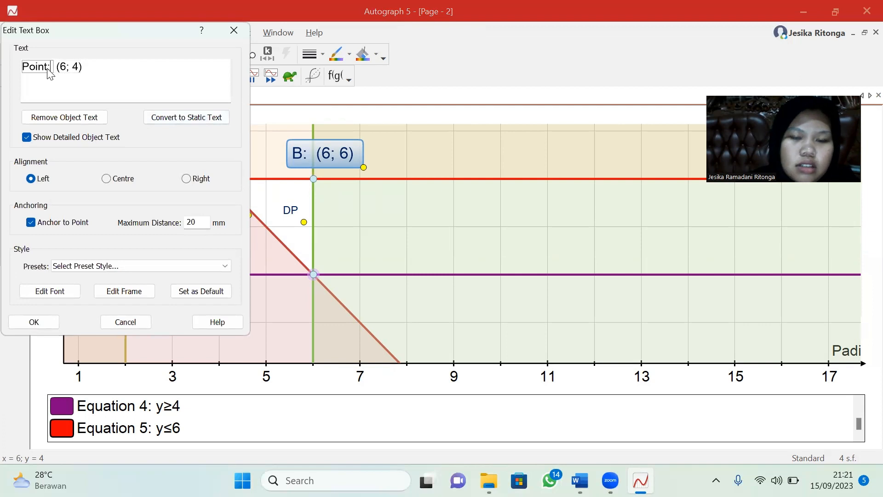
pyautogui.press('BackSpace')
pyautogui.press('BackSpace')
pyautogui.press('BackSpace')
pyautogui.press('BackSpace')
pyautogui.press('BackSpace')
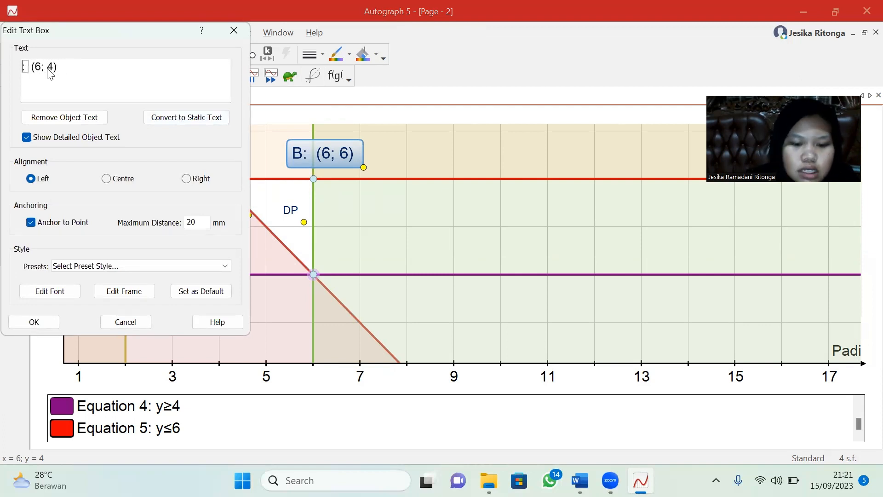
pyautogui.write('C')
pyautogui.click(34, 321)
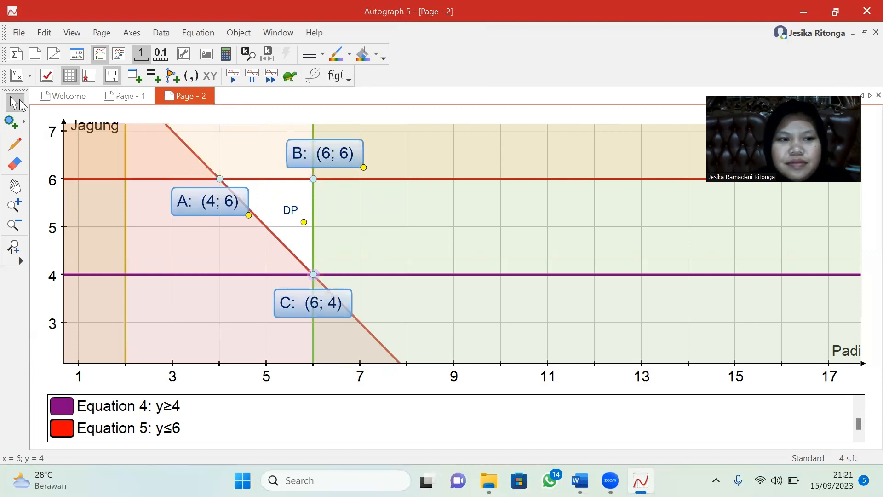
# Step: Zoom out and pan the graph to examine the feasible region with its three labelled corner points and the vertical axis
pyautogui.click(15, 186)
pyautogui.moveTo(199, 214); pyautogui.dragTo(192, 244)
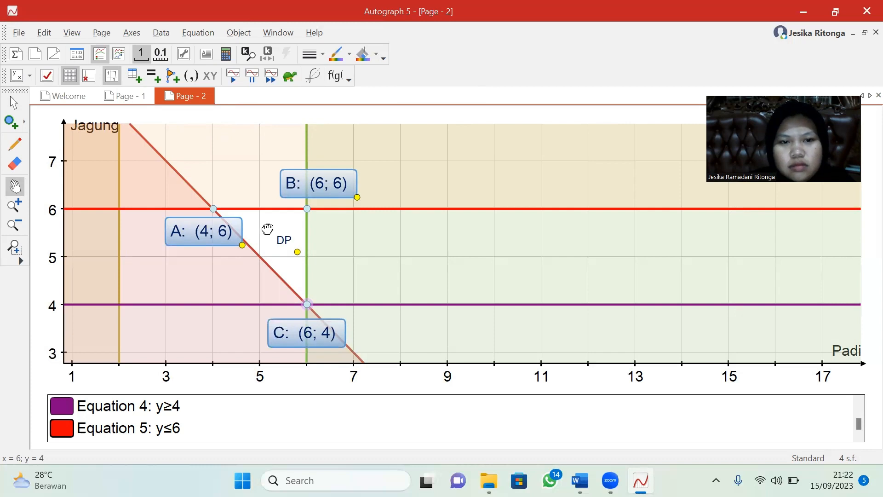
pyautogui.moveTo(265, 228); pyautogui.dragTo(279, 230)
pyautogui.click(15, 225)
pyautogui.click(79, 222)
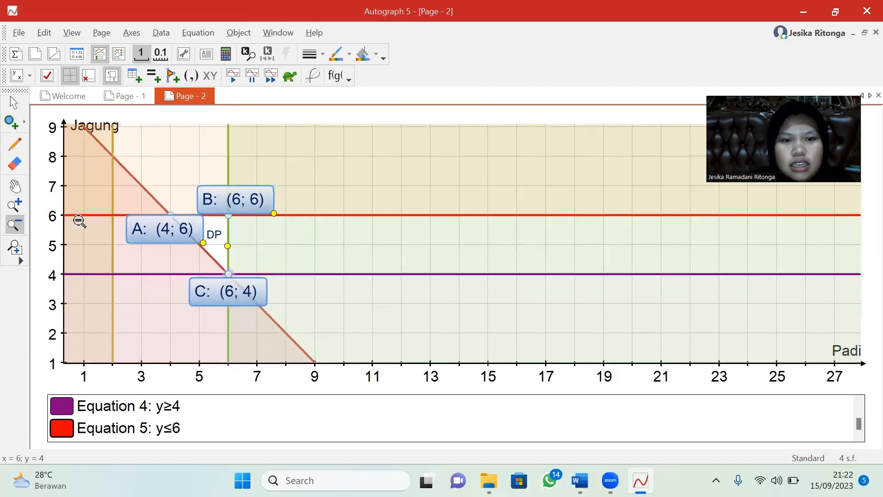
pyautogui.click(79, 222)
pyautogui.click(15, 185)
pyautogui.moveTo(111, 203); pyautogui.dragTo(244, 247)
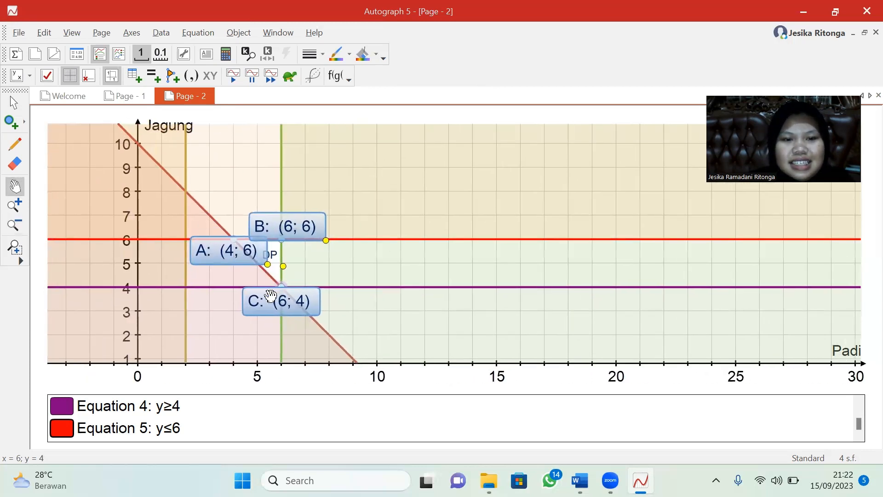
pyautogui.click(14, 102)
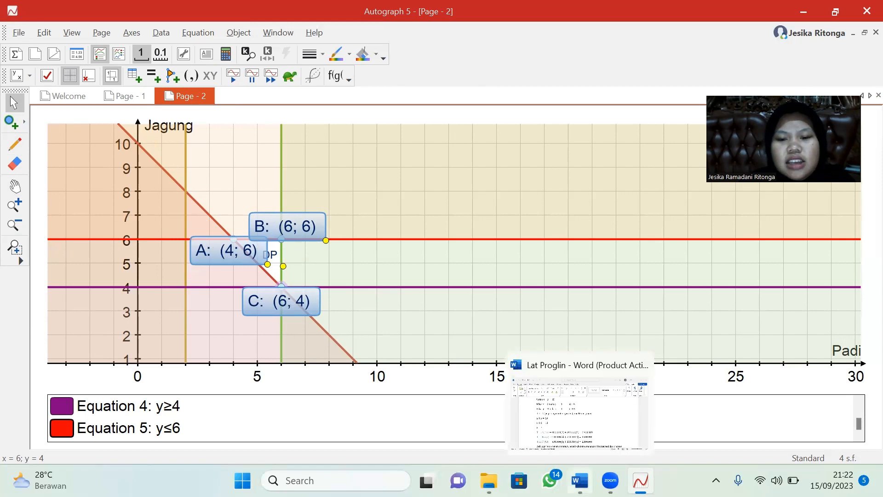
# Step: In the Word document, highlight the objective function Z = 400.000x + 200.000y in yellow and underline "Meminimumkan" beside it
pyautogui.click(580, 480)
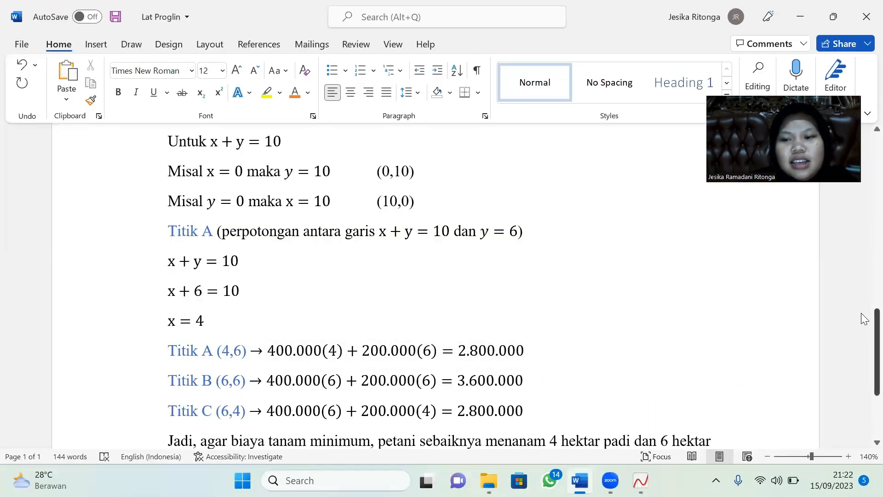
pyautogui.scroll(-3, 861, 317)
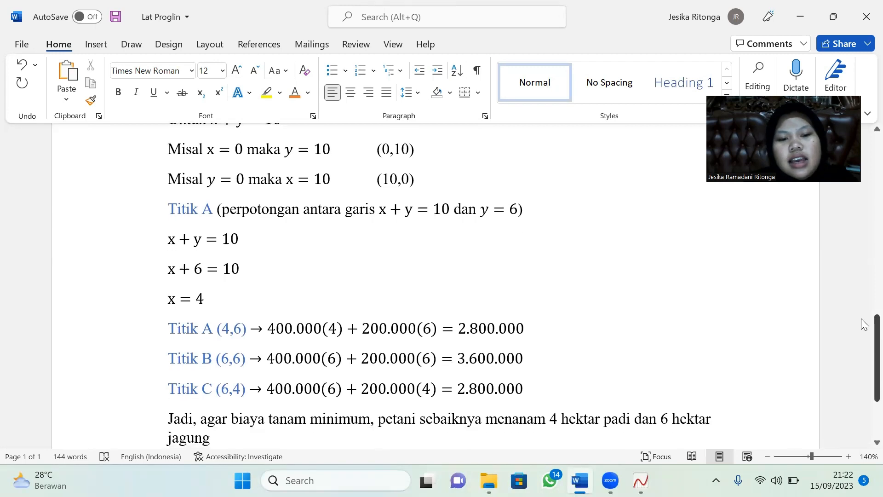
pyautogui.scroll(10, 863, 332)
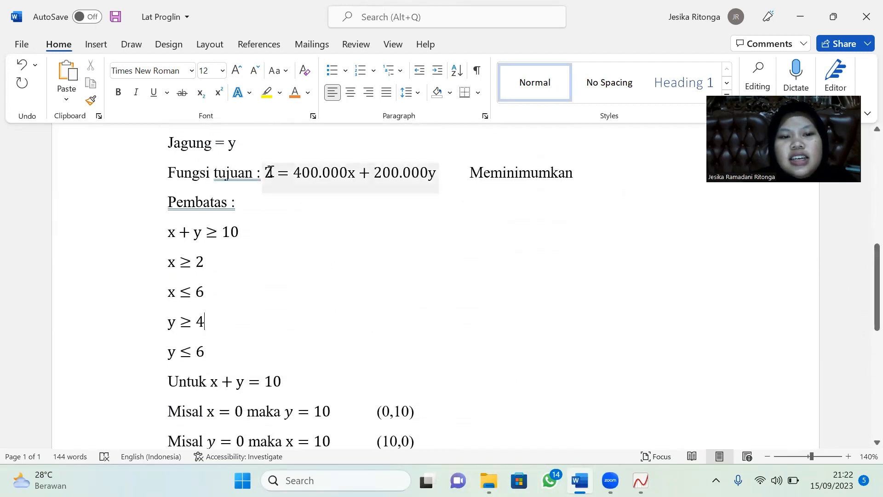
pyautogui.moveTo(272, 172); pyautogui.dragTo(431, 171)
pyautogui.click(396, 212)
pyautogui.moveTo(267, 178); pyautogui.dragTo(445, 170)
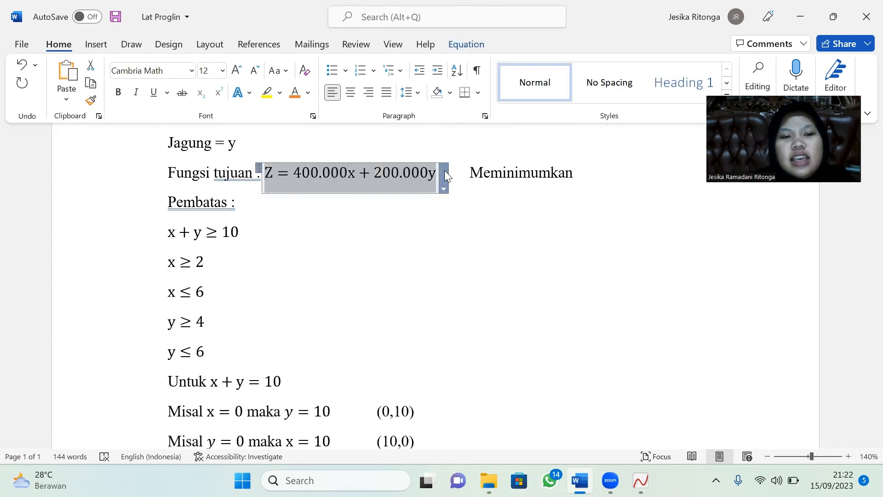
pyautogui.click(271, 97)
pyautogui.click(503, 264)
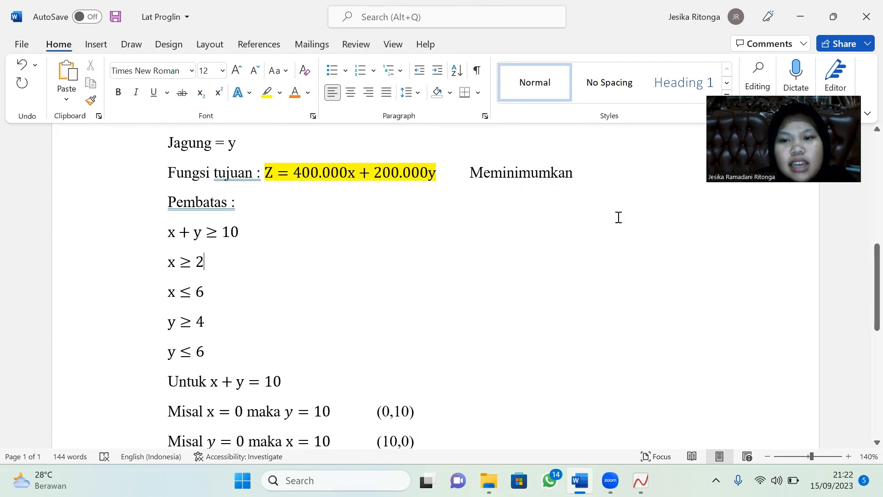
pyautogui.doubleClick(556, 189)
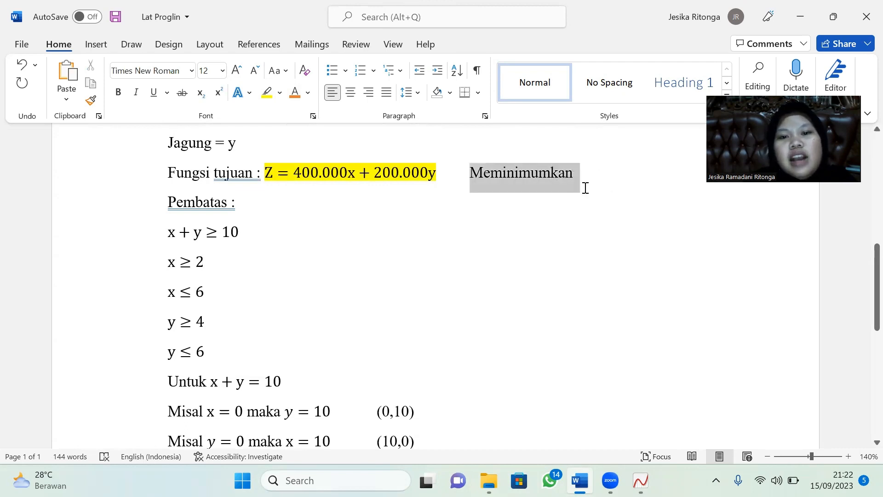
pyautogui.click(154, 93)
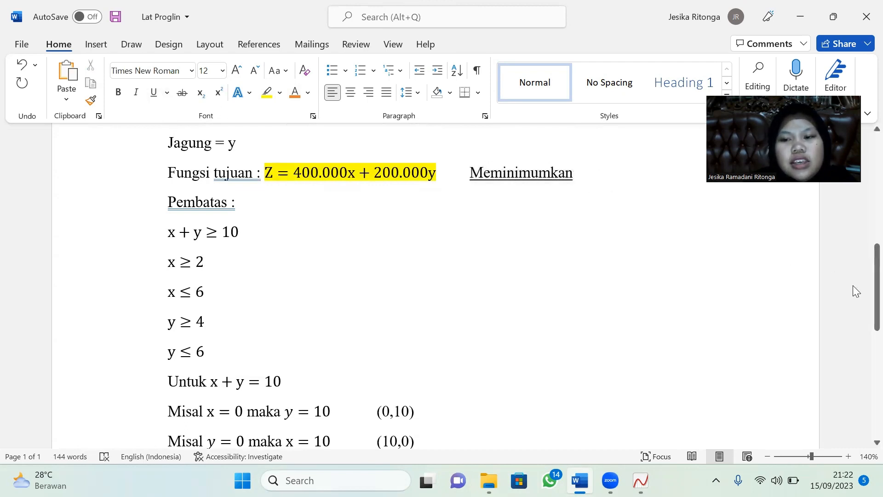
# Step: Review the problem and the corner-point calculations, and correct the result for Titik C (6,4) to 3.200.000
pyautogui.scroll(-6, 861, 295)
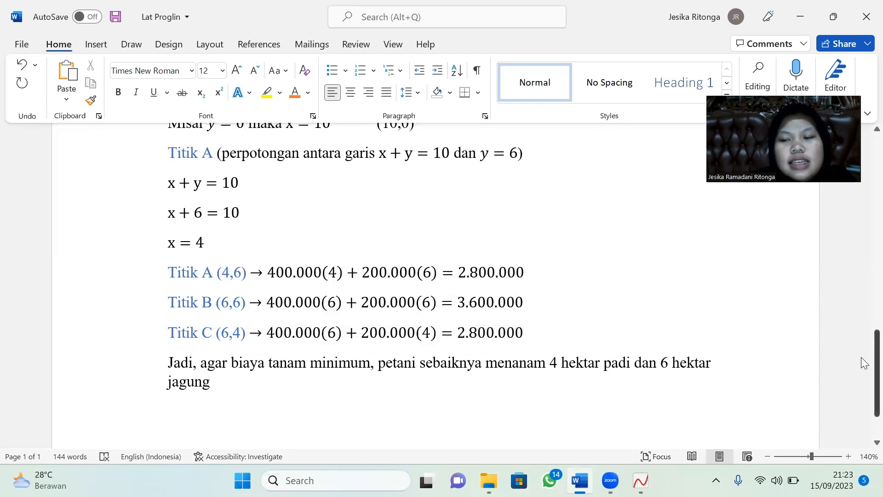
pyautogui.scroll(12, 863, 361)
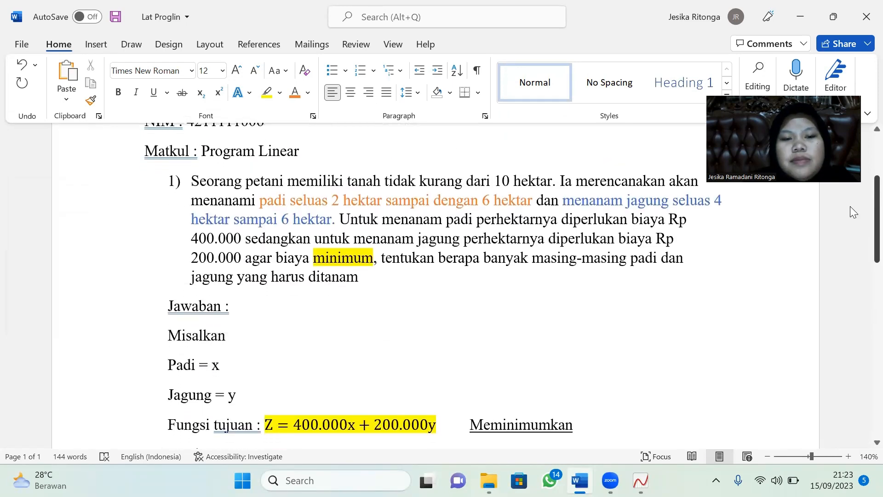
pyautogui.scroll(1, 850, 206)
pyautogui.scroll(-2, 845, 198)
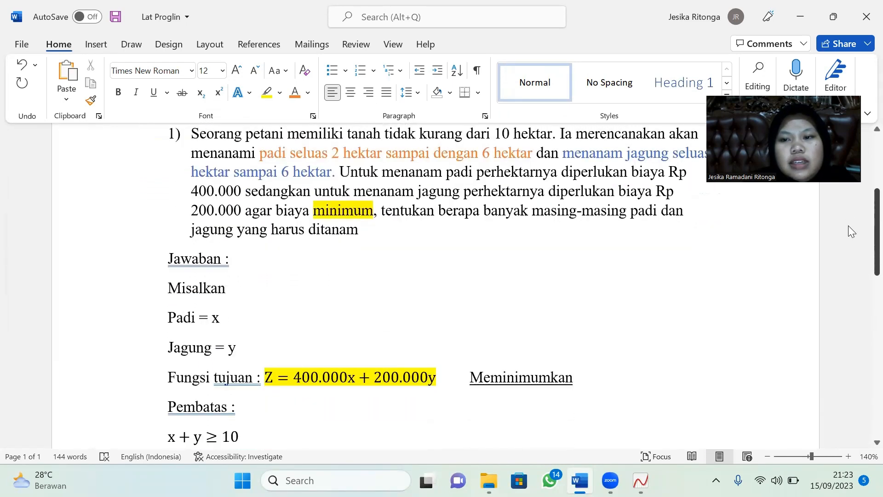
pyautogui.scroll(-10, 848, 226)
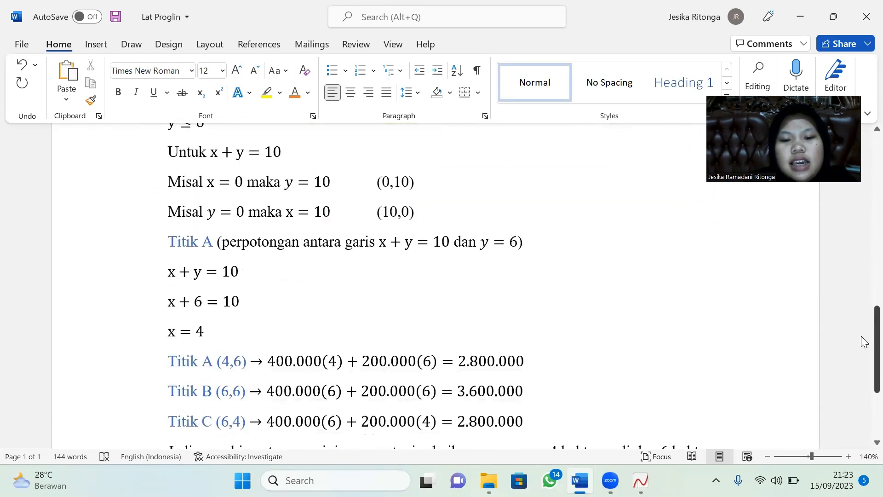
pyautogui.scroll(-3, 863, 343)
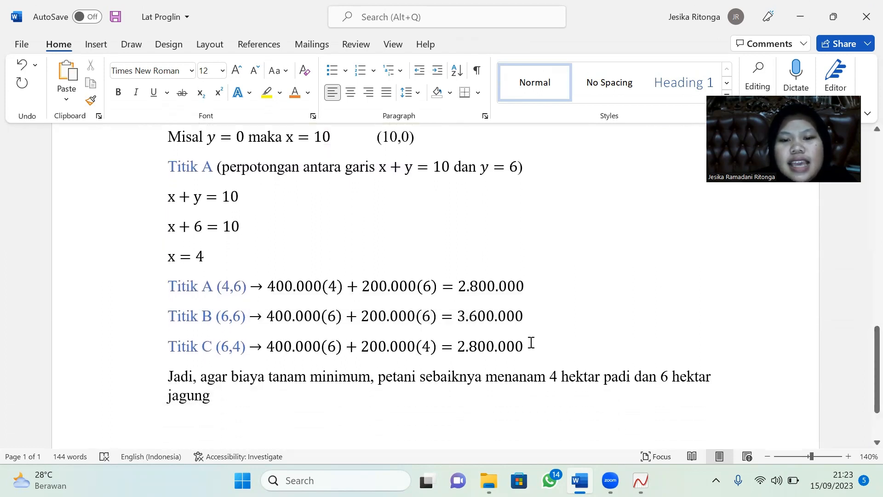
pyautogui.moveTo(531, 343); pyautogui.dragTo(423, 352)
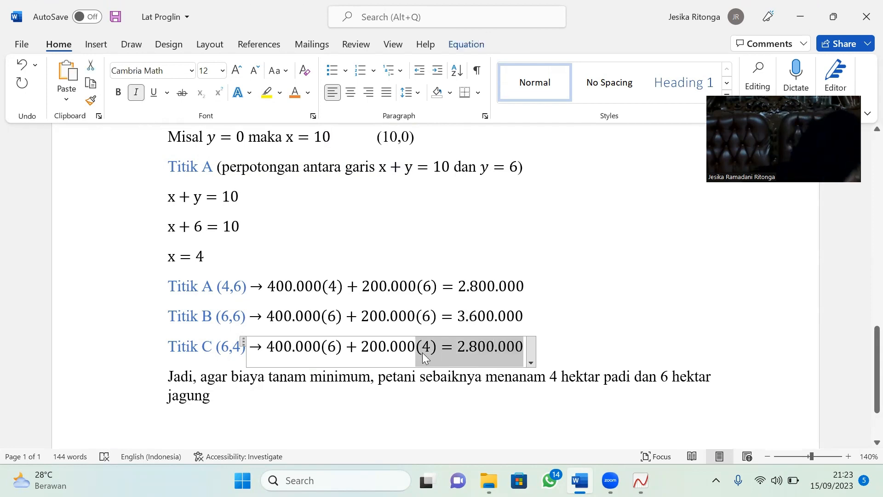
pyautogui.click(489, 346)
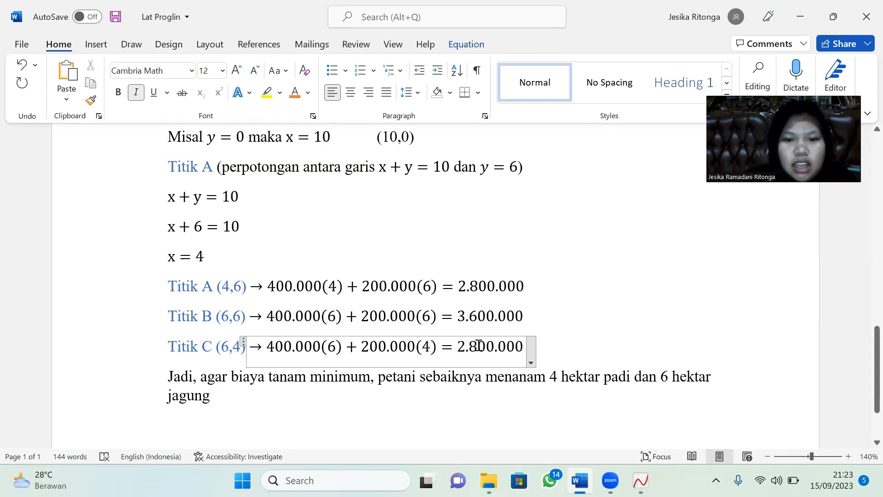
pyautogui.press('BackSpace')
pyautogui.press('BackSpace')
pyautogui.press('BackSpace')
pyautogui.write('3.2')
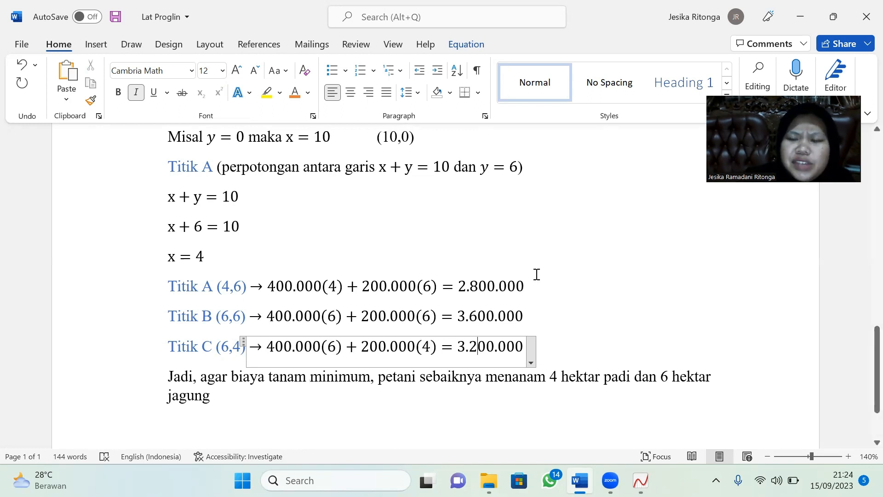
# Step: Highlight the whole Titik A (4,6) calculation line in yellow
pyautogui.moveTo(531, 288); pyautogui.dragTo(163, 281)
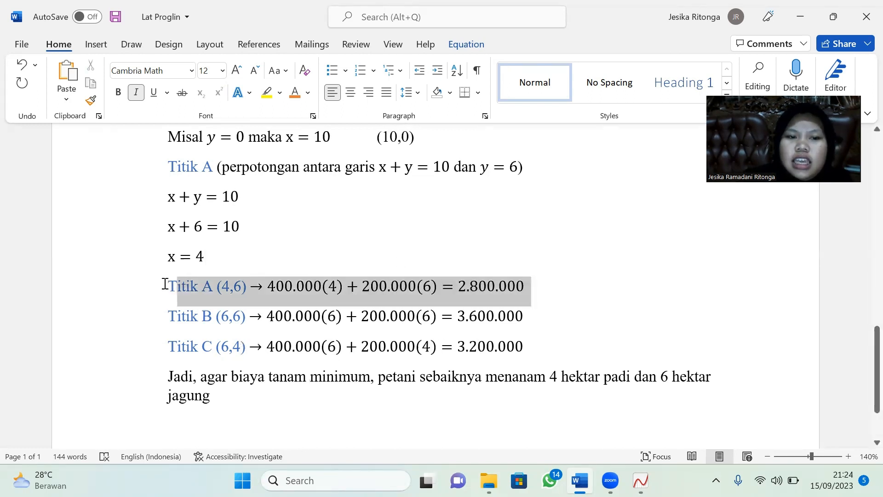
pyautogui.click(267, 93)
pyautogui.click(597, 317)
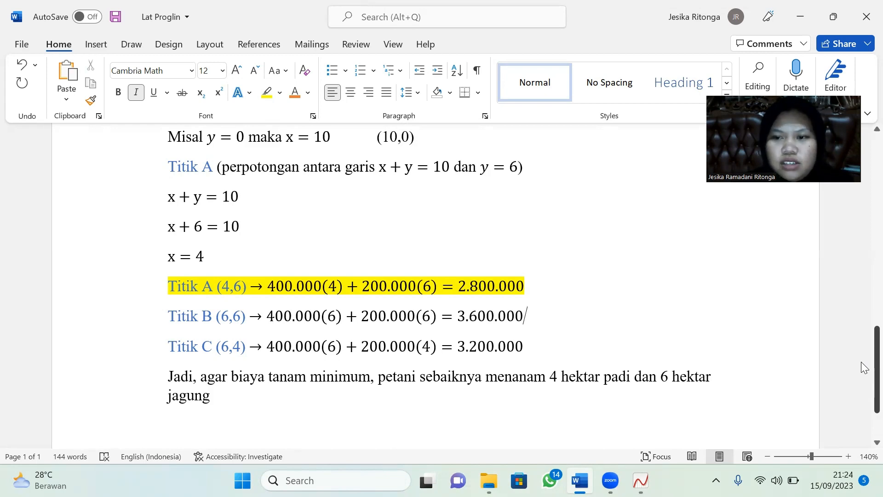
pyautogui.moveTo(864, 367)
pyautogui.mouseDown()
pyautogui.moveTo(864, 164)
pyautogui.moveTo(864, 378)
pyautogui.mouseUp()
# Step: Switch to Autograph and zoom in on the feasible region DP to examine corner points A, B and C
pyautogui.click(641, 481)
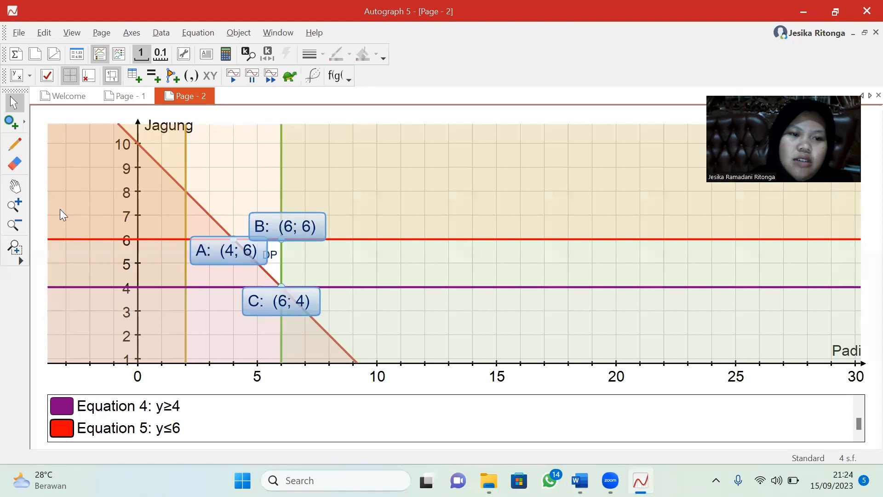
pyautogui.click(14, 203)
pyautogui.click(138, 204)
pyautogui.click(138, 203)
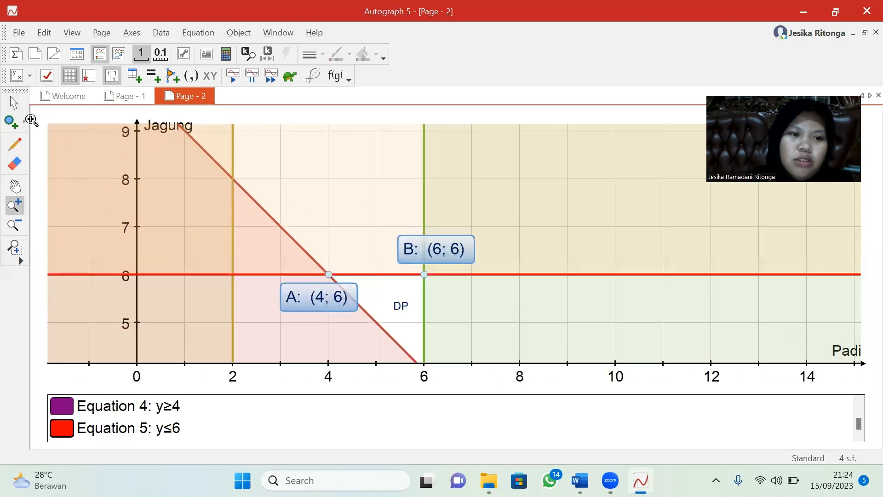
pyautogui.click(14, 102)
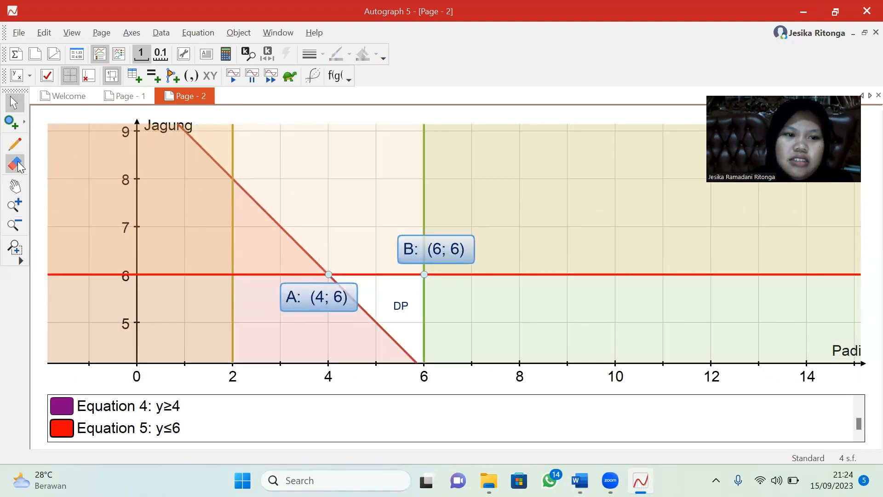
pyautogui.click(14, 186)
pyautogui.moveTo(111, 193); pyautogui.dragTo(194, 211)
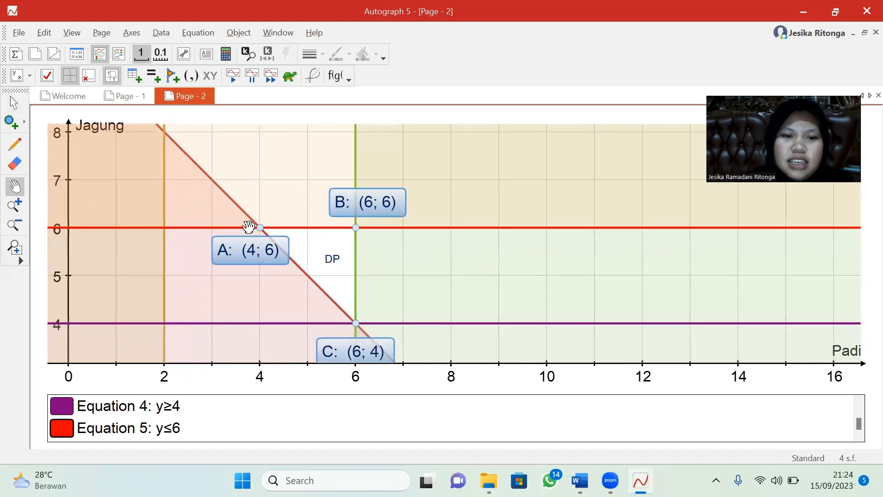
pyautogui.click(14, 102)
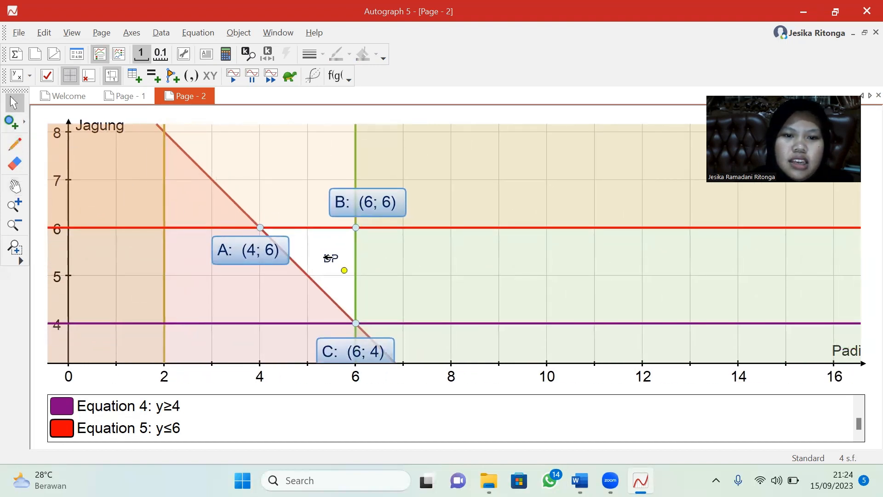